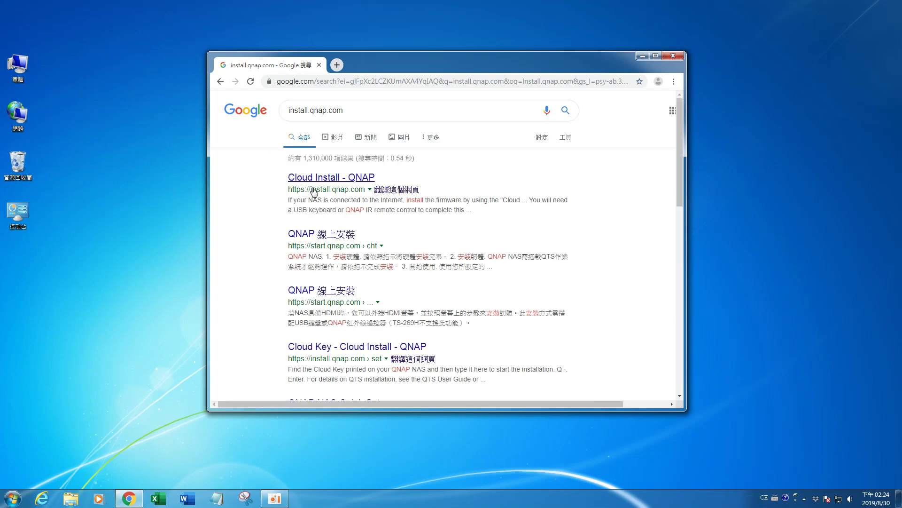
Step: Open the Cloud Install result in a maximised Chrome and rescan for uninitialised NAS units
click(318, 180)
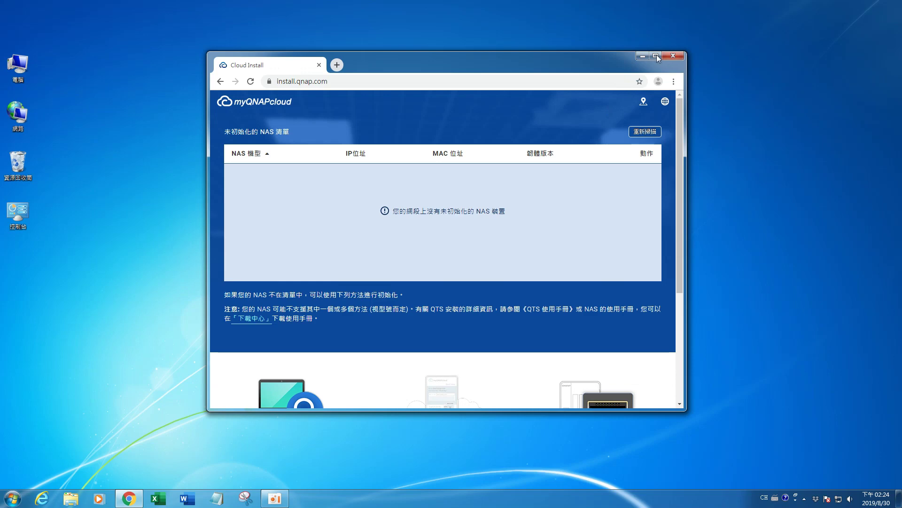
click(655, 56)
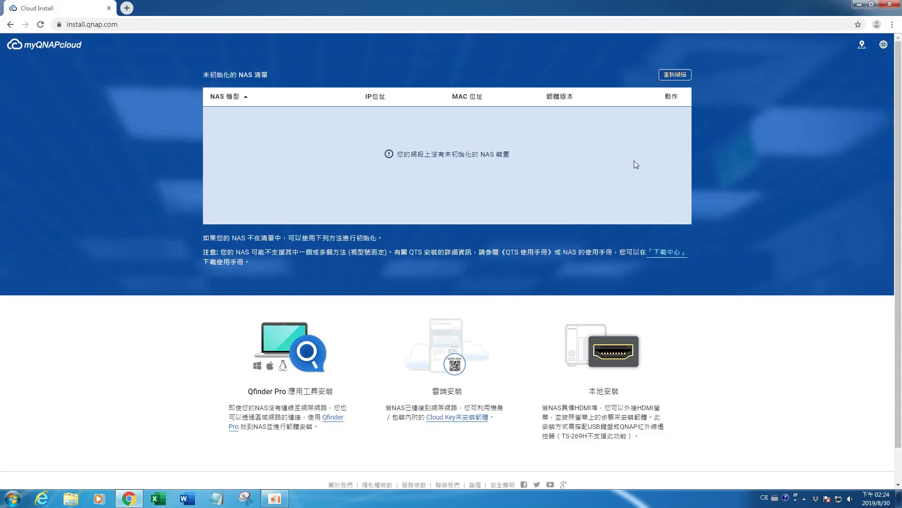
click(676, 75)
Step: Download the Windows Qfinder Pro installer from the Utilities page and launch it
click(339, 418)
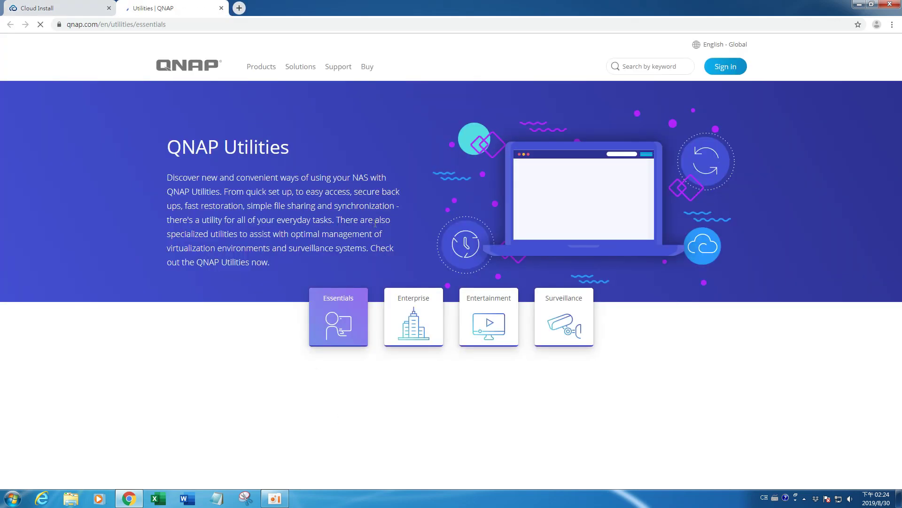
scroll(377, 222, down, 4)
scroll(377, 223, down, 2)
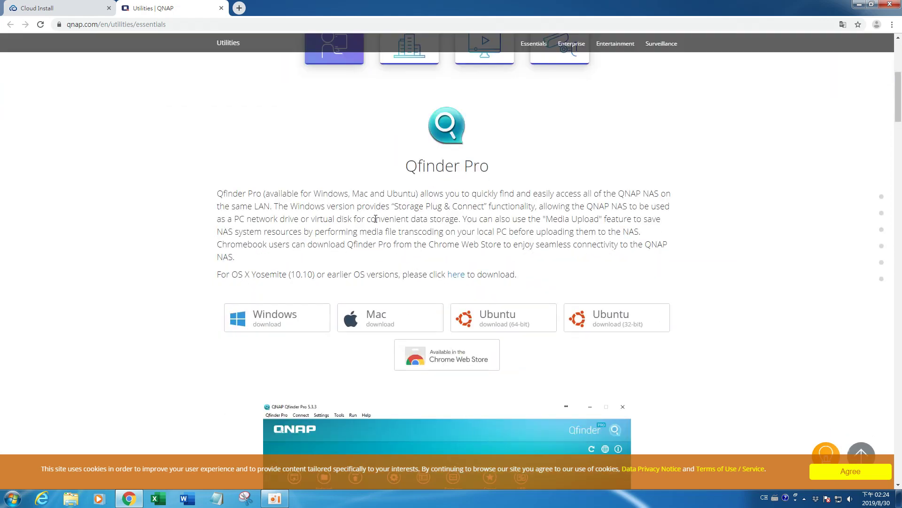
click(279, 318)
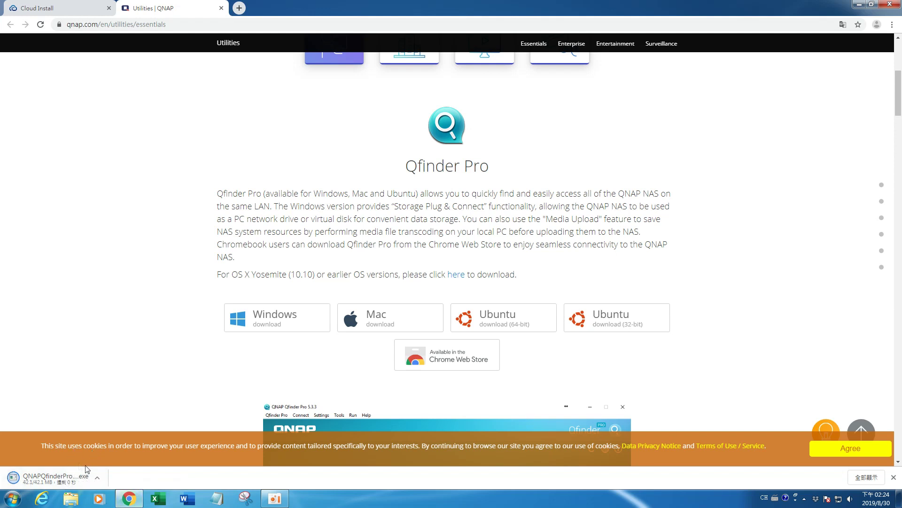
click(78, 478)
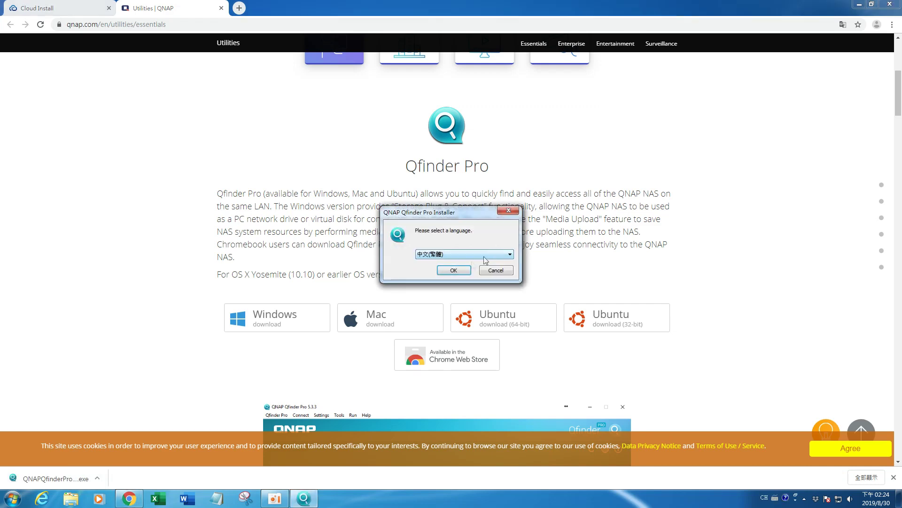
Step: Run the Qfinder Pro installer in 中文(繁體) through the welcome, license and component pages
click(462, 257)
click(462, 257)
click(455, 272)
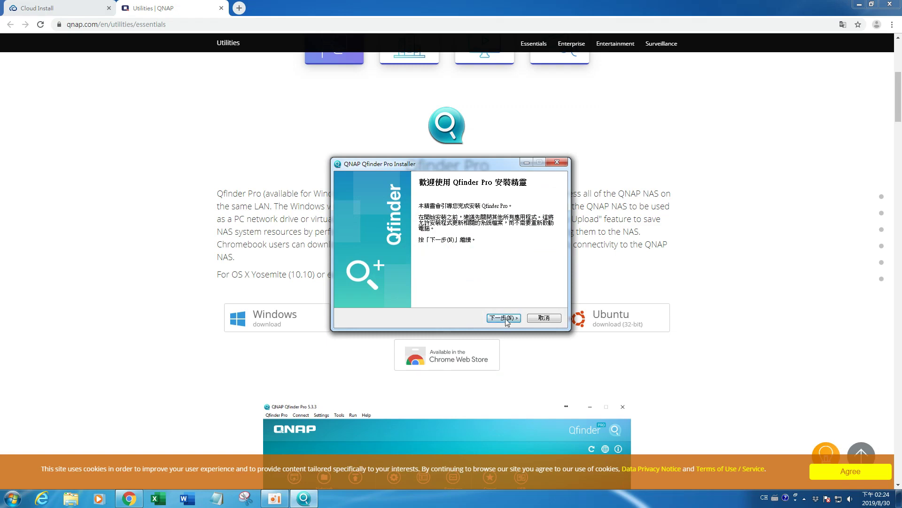
click(504, 319)
click(498, 320)
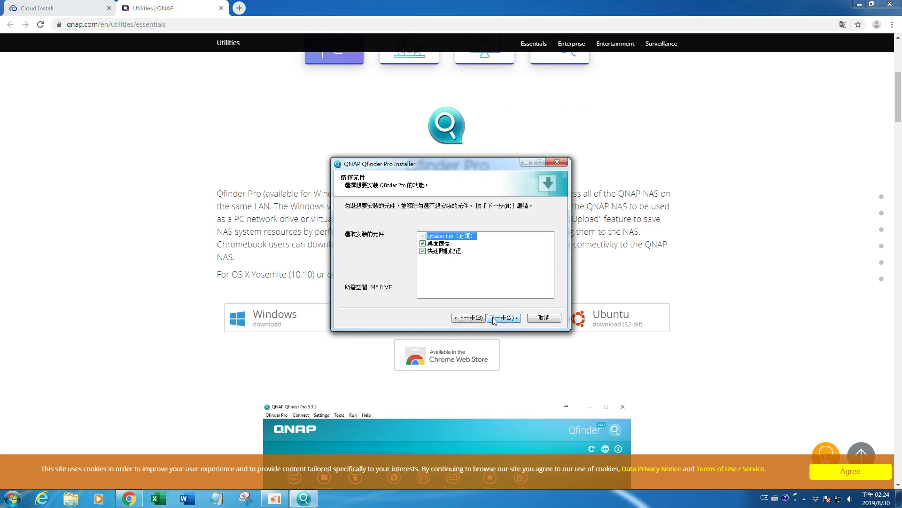
click(494, 318)
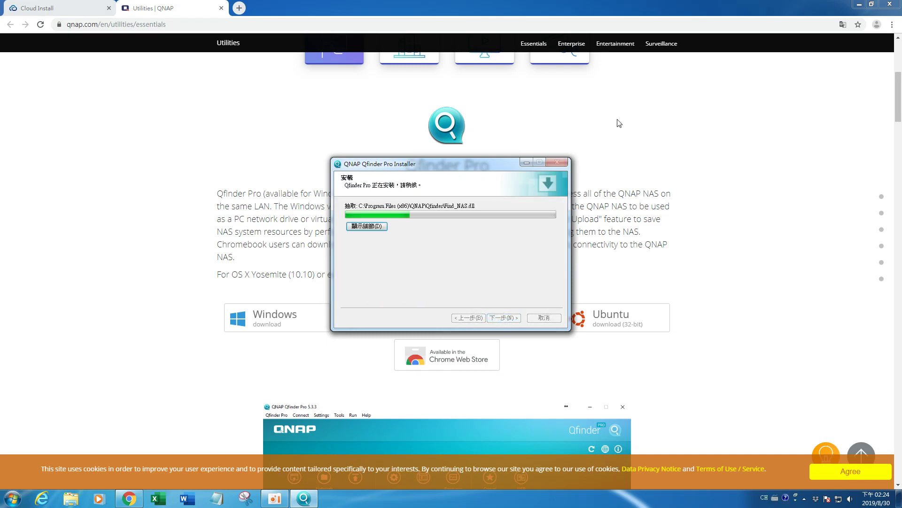
Step: Finish the installation, launch Qfinder Pro and confirm the global region
click(859, 5)
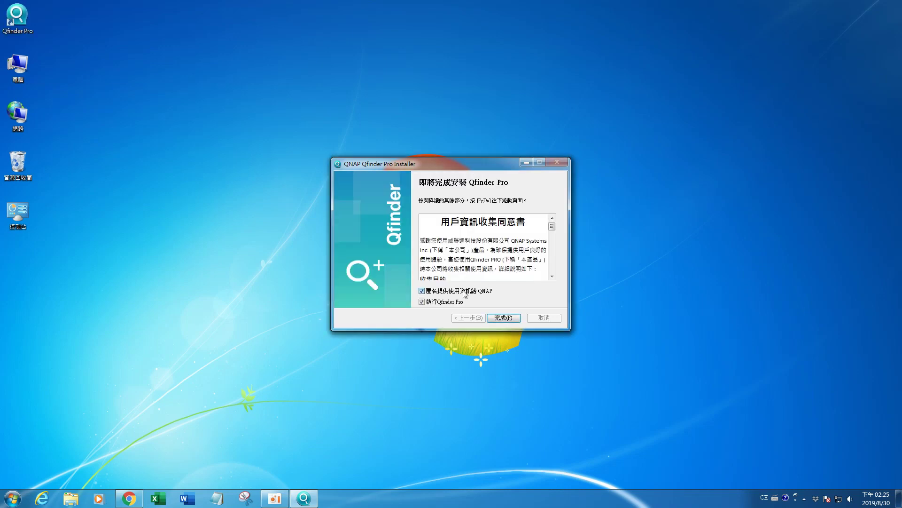
click(501, 318)
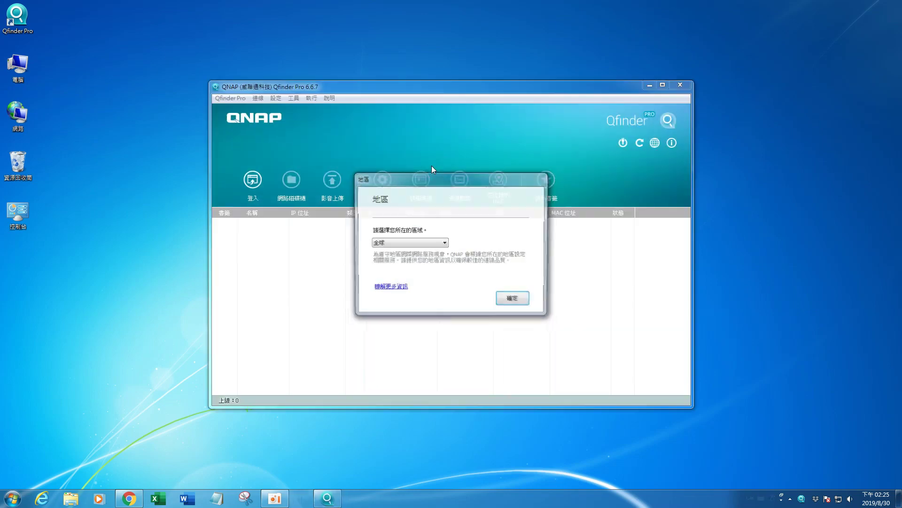
click(507, 299)
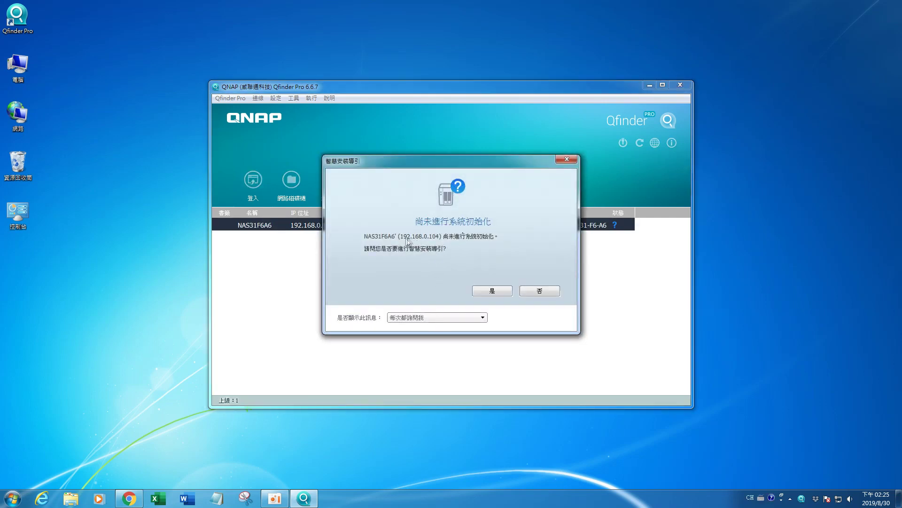
Step: Accept the 智慧安裝導引 prompt to open NAS31F6A6's setup page at 192.168.0.104
click(486, 288)
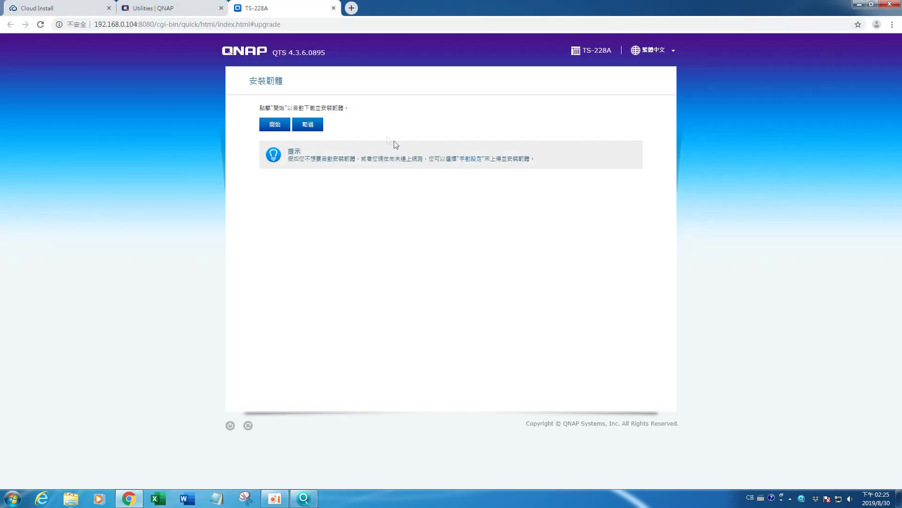
Step: Start the automatic firmware download and install on the TS-228A and let it reach 100%
click(273, 125)
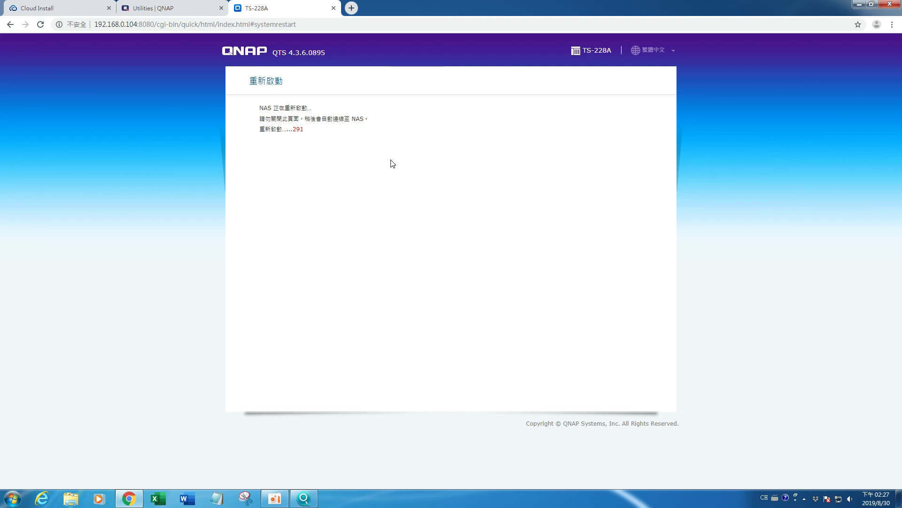
click(297, 501)
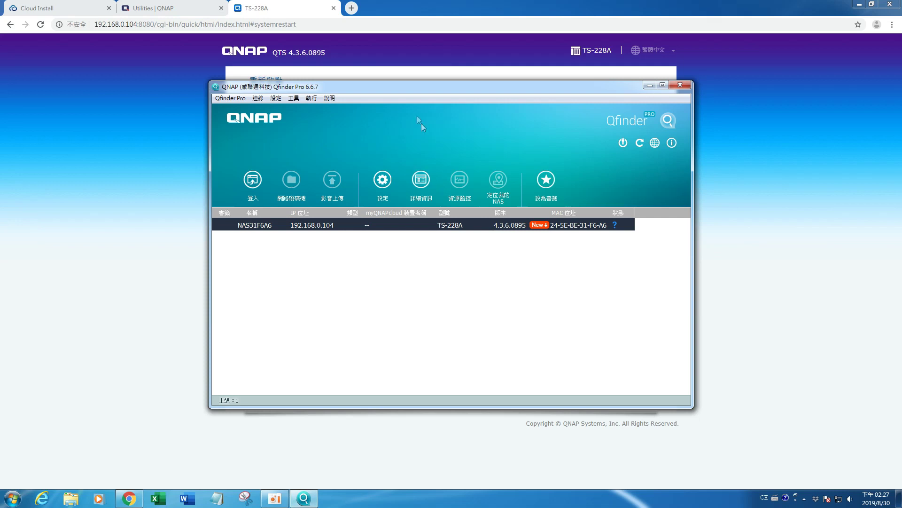
Step: Move Qfinder Pro aside and watch the NAS reappear on firmware 4.3.6.0993
click(368, 58)
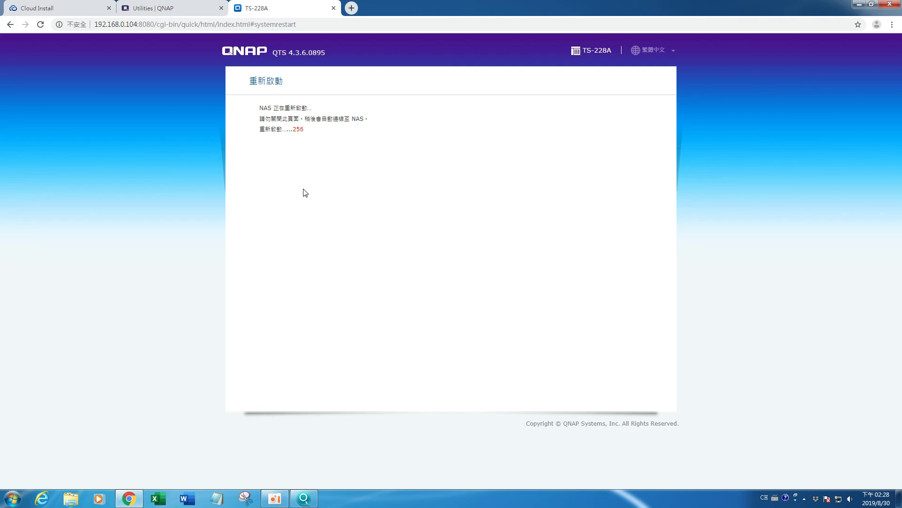
click(309, 503)
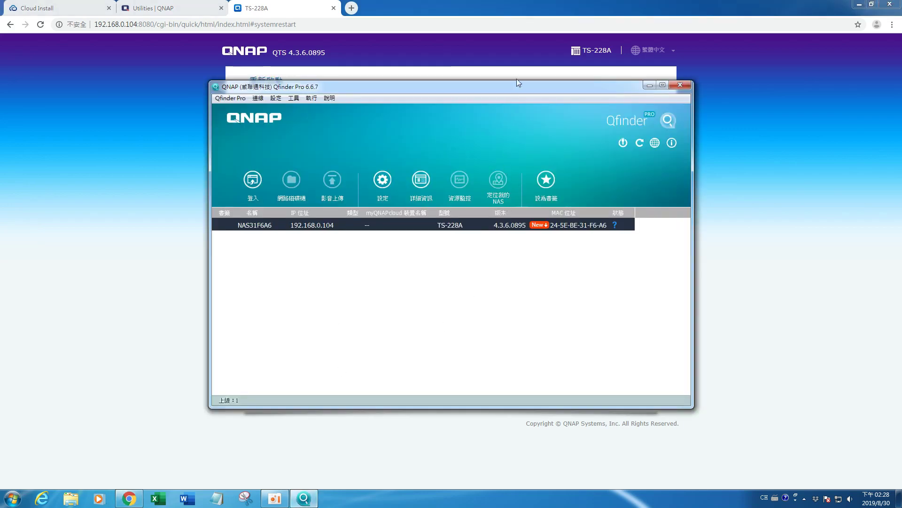
drag(509, 89, 699, 94)
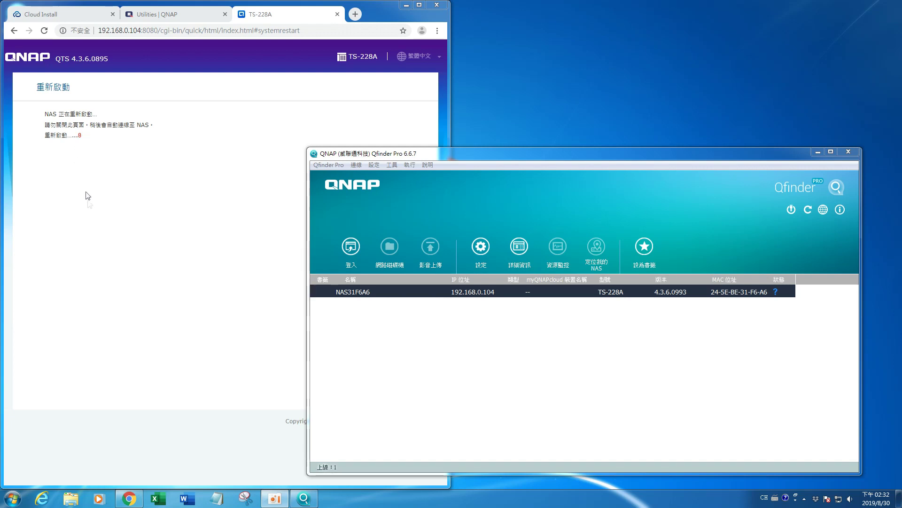
click(754, 161)
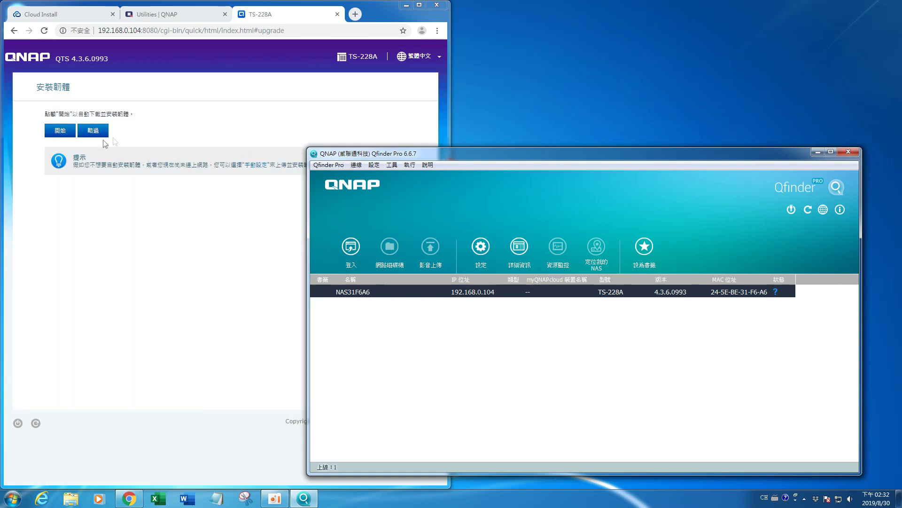
drag(418, 156, 436, 133)
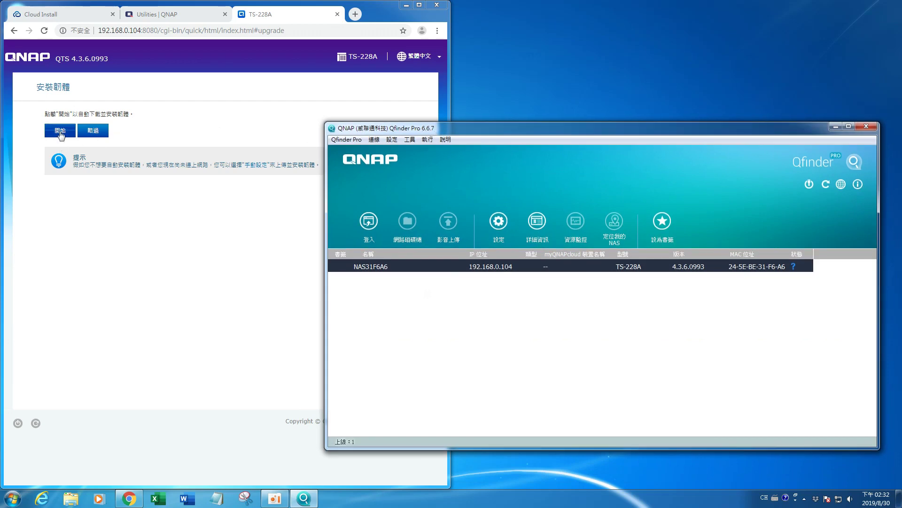
Step: Recheck that the firmware is latest and start the Smart Installation Guide in a maximised browser
click(60, 132)
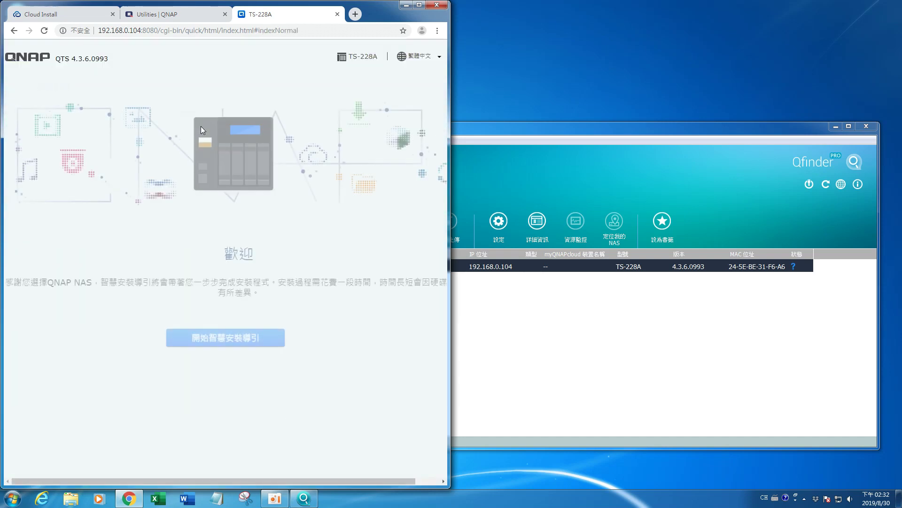
click(230, 339)
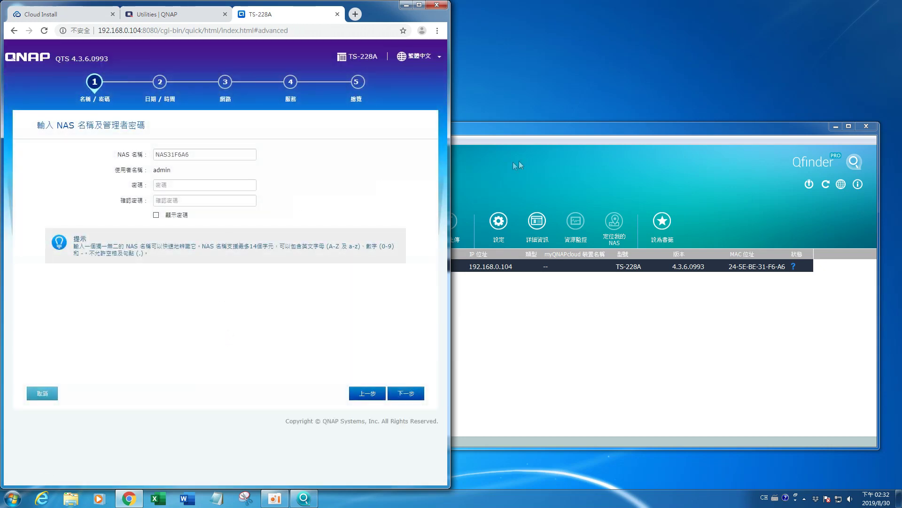
click(419, 6)
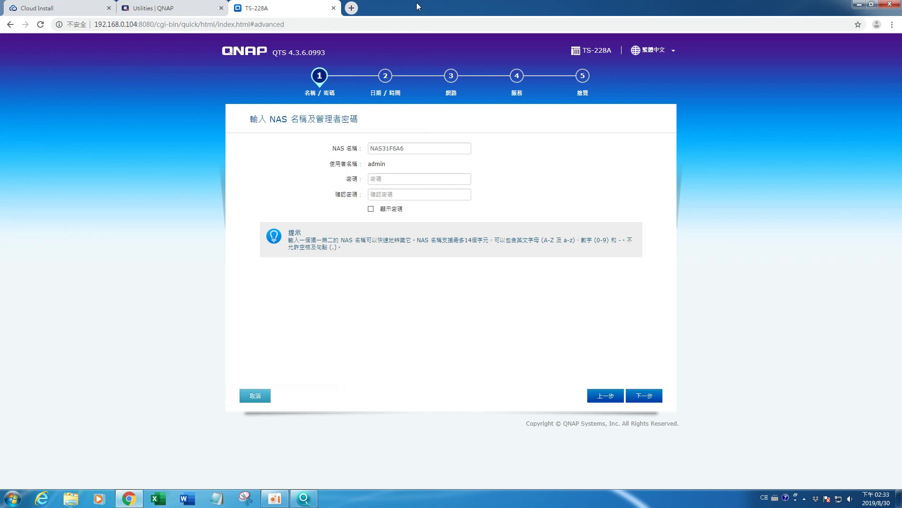
Step: Replace the default NAS name with 'TS-22BA'
click(421, 147)
key(ctrl+a)
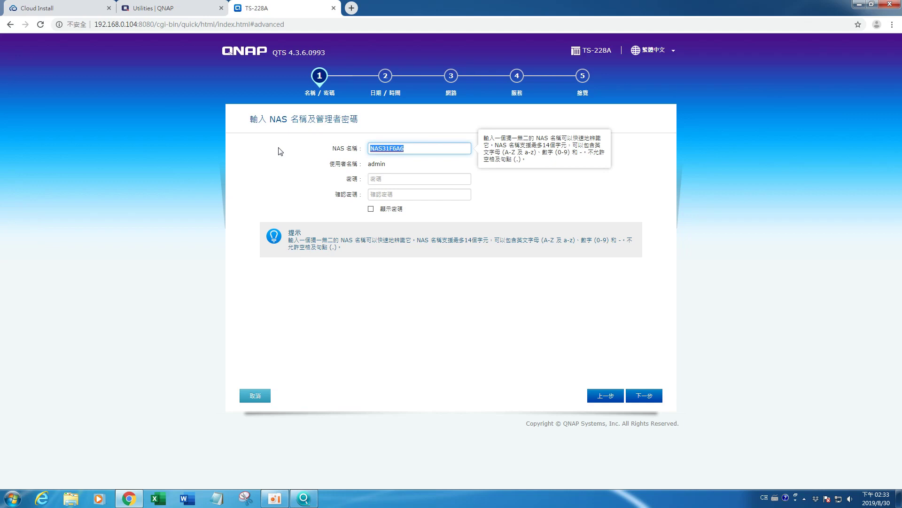
text(TS-22BA)
key(Tab)
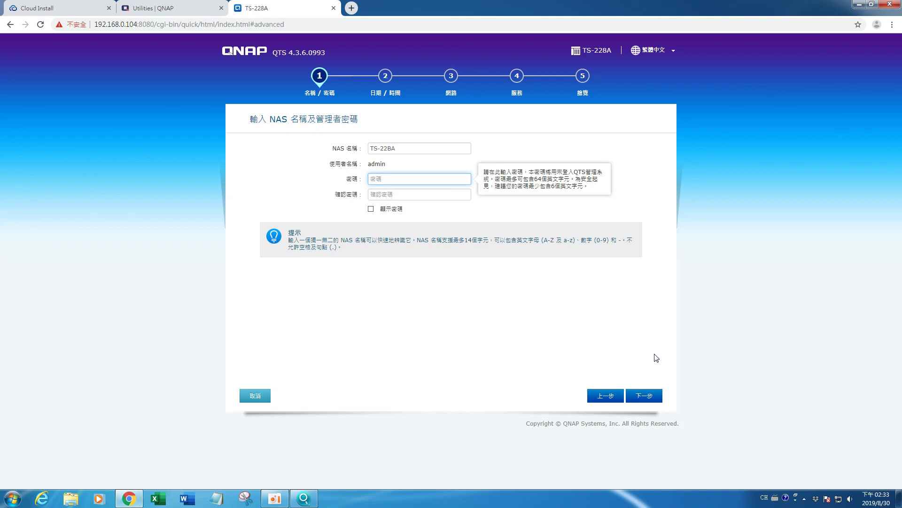
click(438, 147)
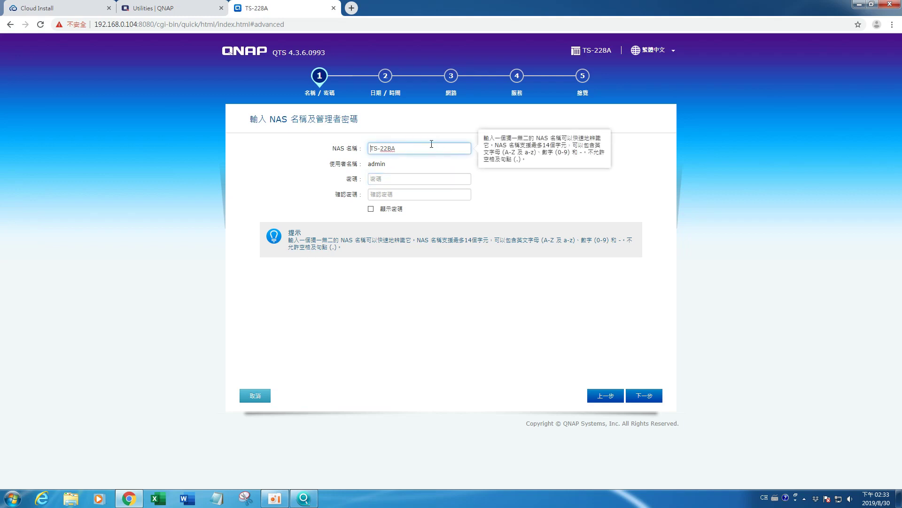
click(641, 398)
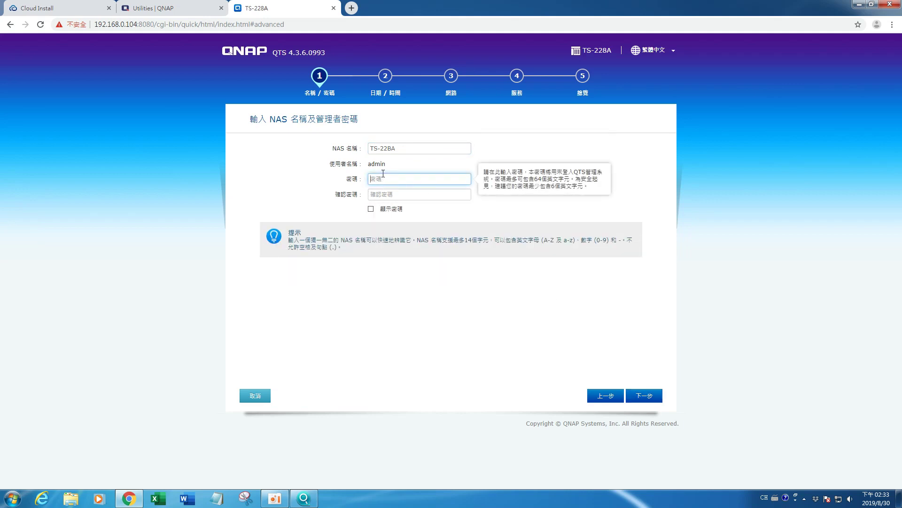
Step: Enter a matching administrator password and confirmation, then continue to date and time
text(admin12345)
key(Tab)
text(ad)
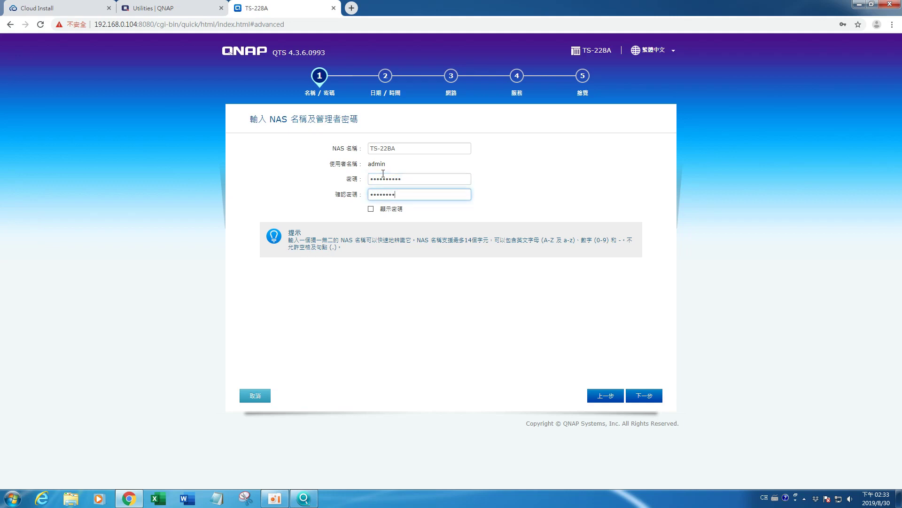
click(653, 398)
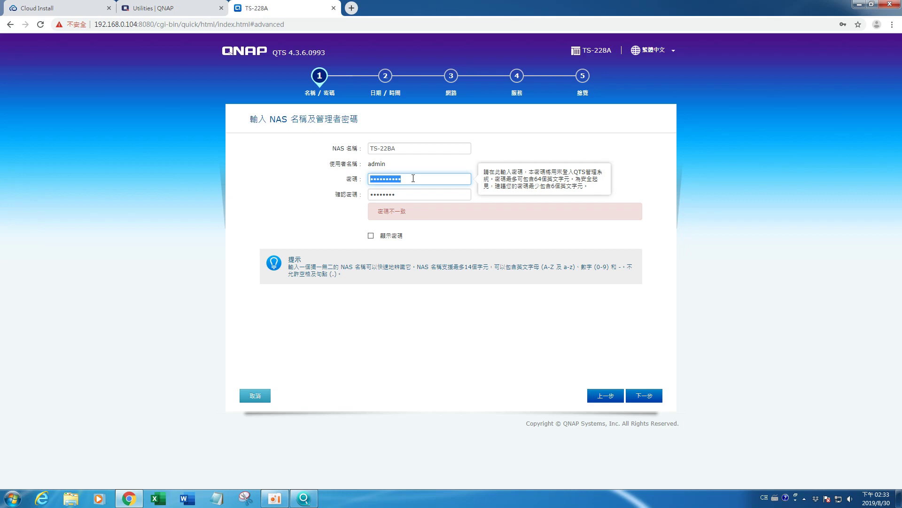
text(•••••)
key(Tab)
text(•••••••)
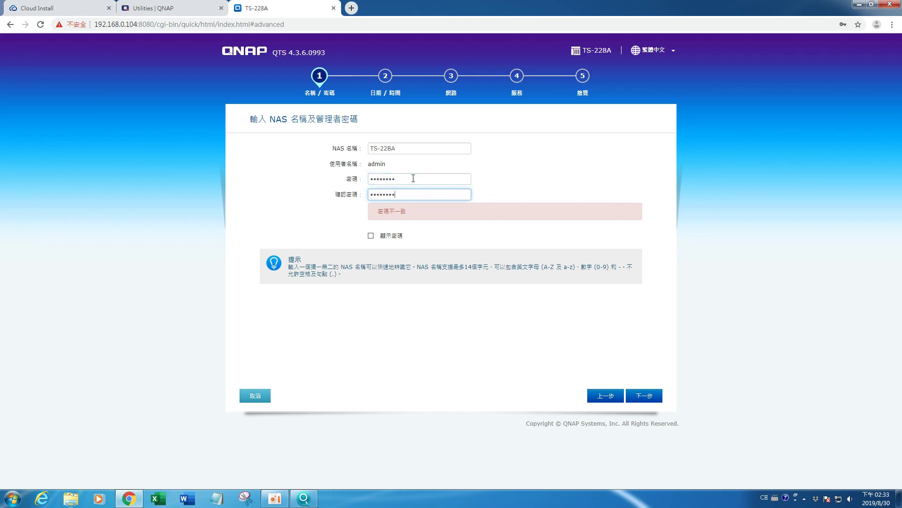
click(645, 396)
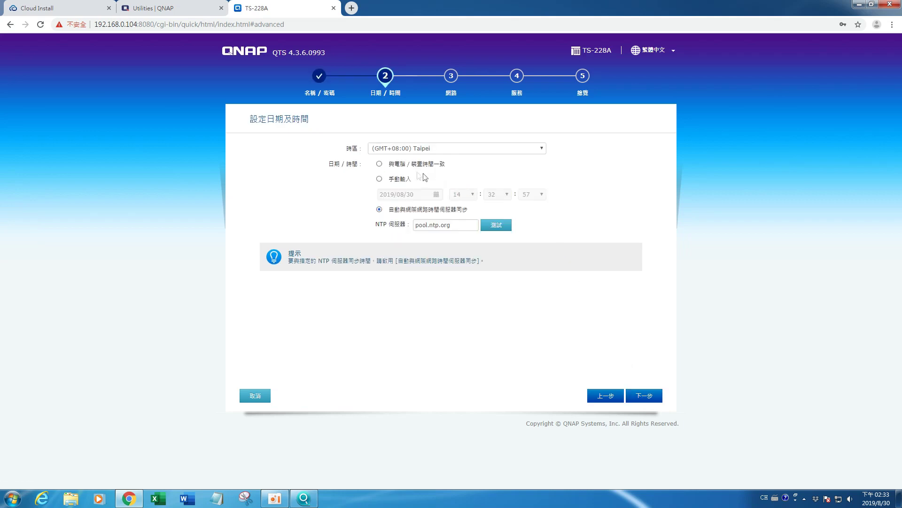
Step: Leave time syncing with the pool.ntp.org NTP server in the Taipei time zone
click(394, 165)
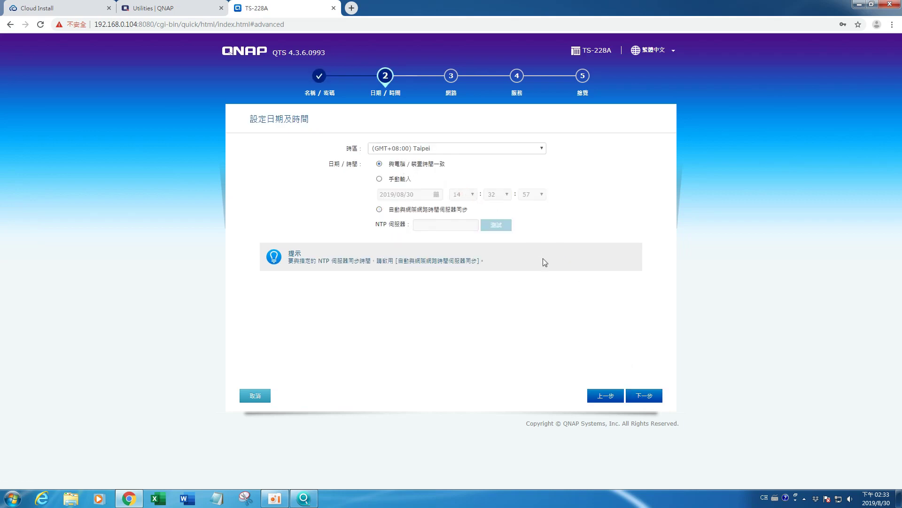
click(431, 210)
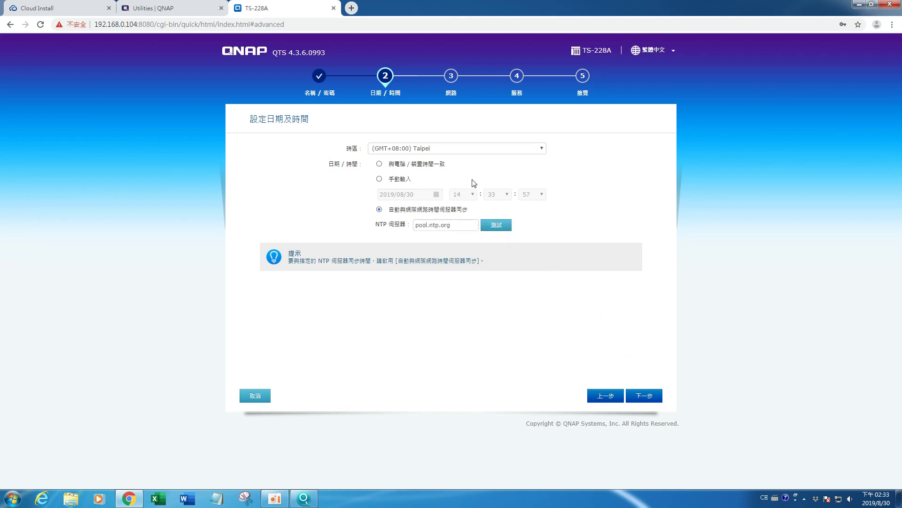
click(652, 401)
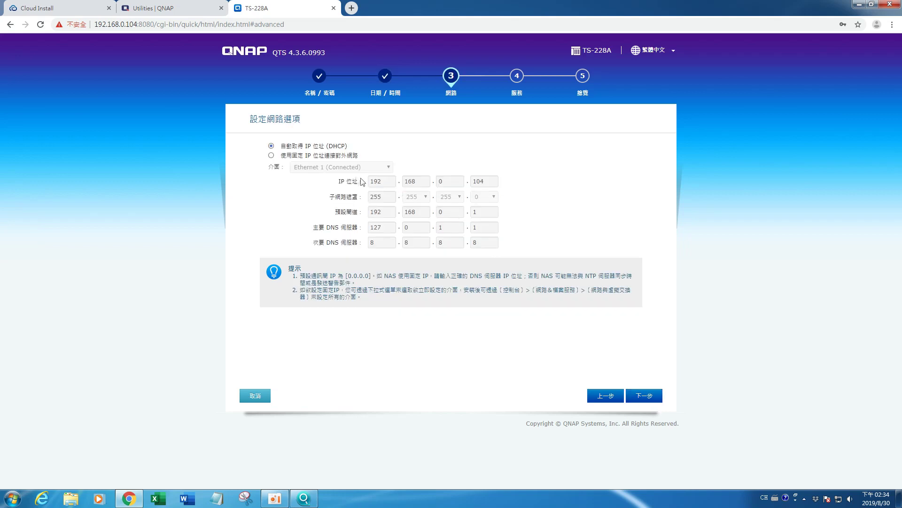
Step: Switch to a static IP and change its last octet from 104 to 60 (192.168.0.60)
click(272, 156)
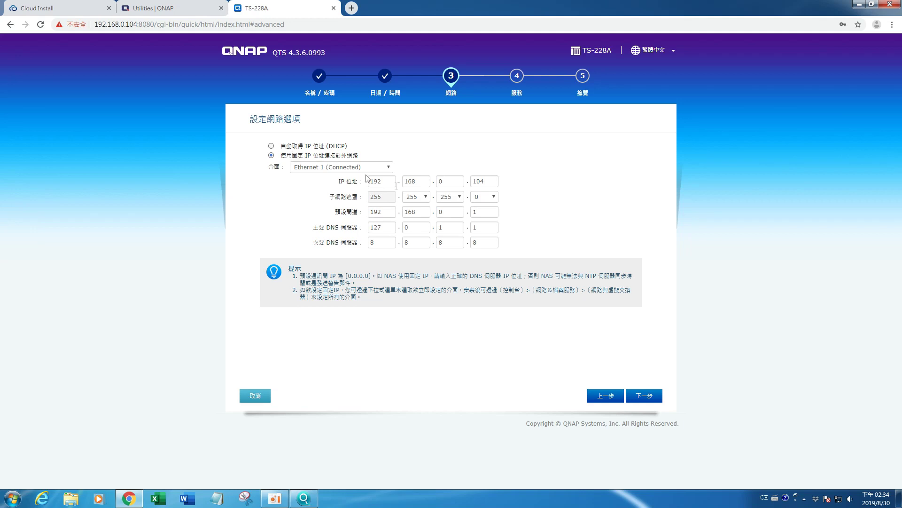
click(493, 181)
double_click(493, 181)
text(60)
Step: Keep Windows SMB/CIFS enabled, apply the summary, accept the disk-erase warning and save the login
click(647, 397)
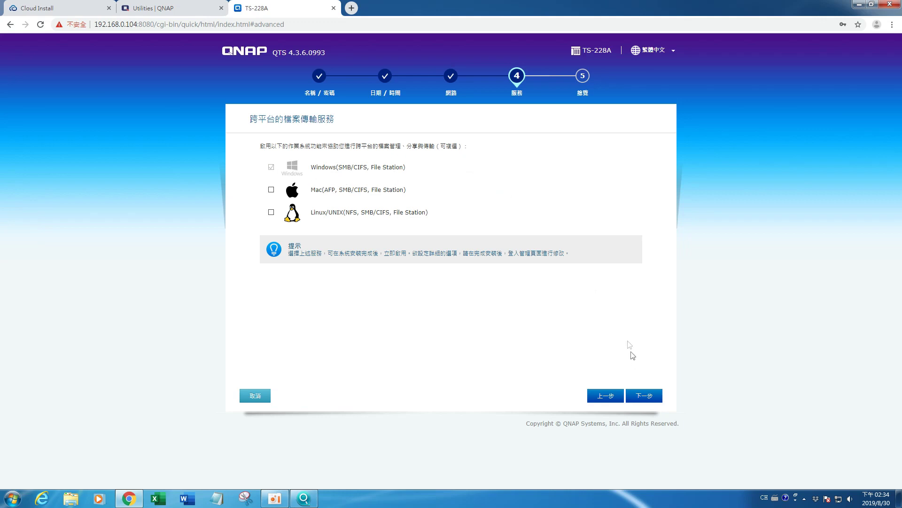
click(646, 396)
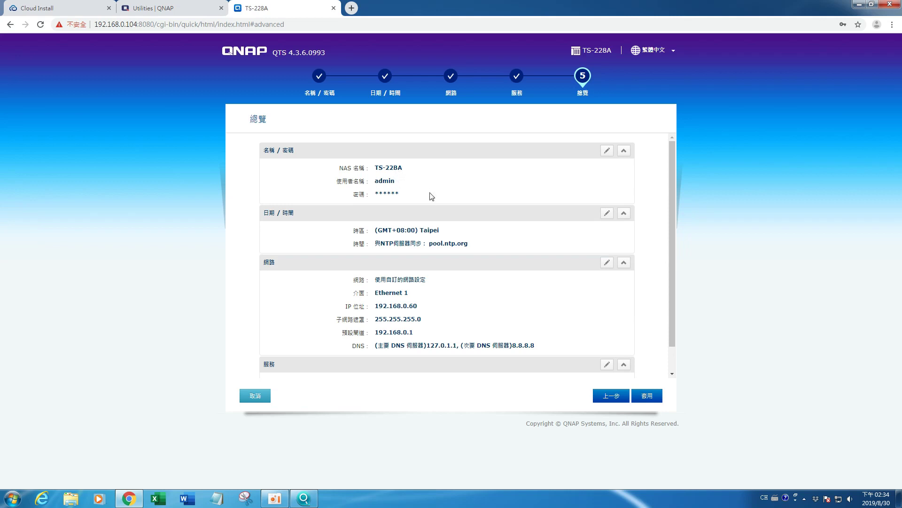
scroll(456, 240, down, 1)
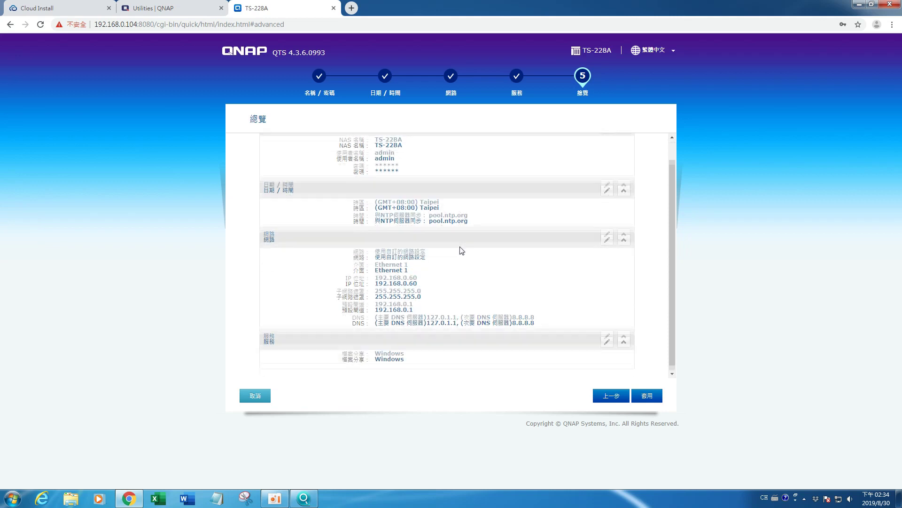
click(648, 395)
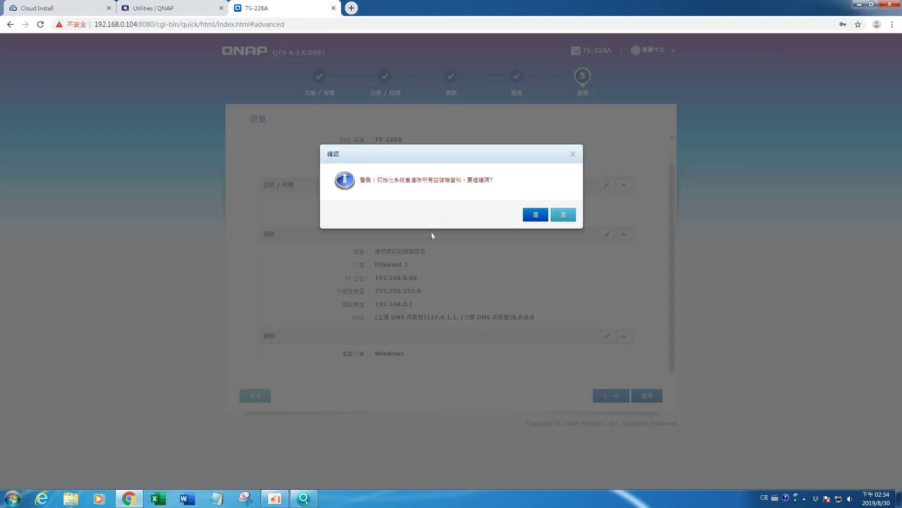
click(540, 216)
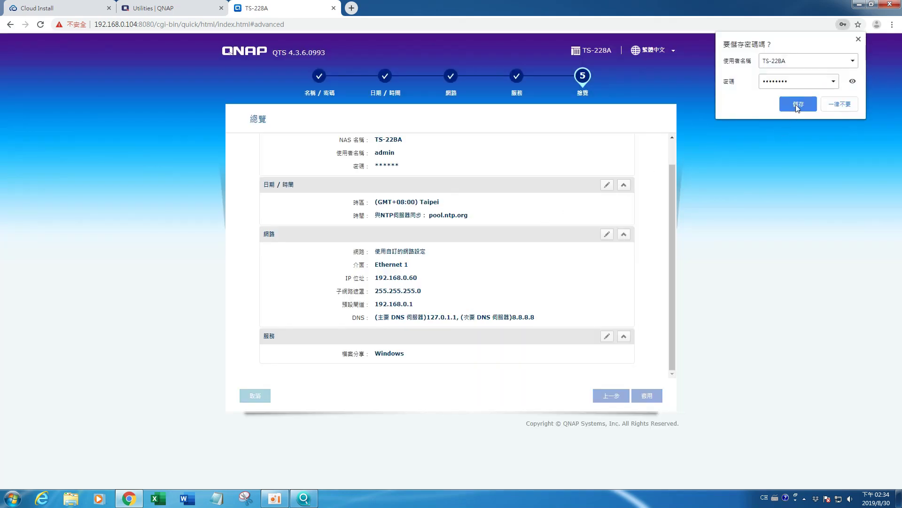
click(797, 104)
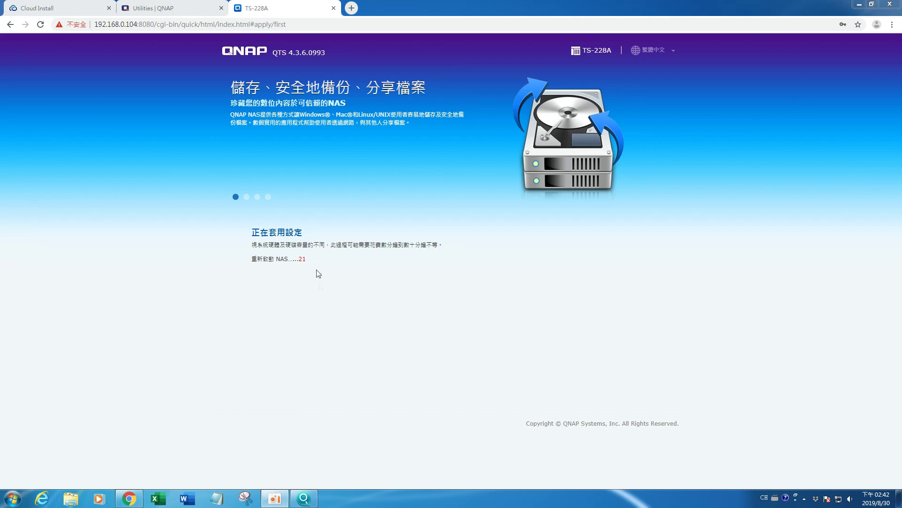
Step: Snap the browser left and select the TS-228BA entry at 192.168.0.60 in Qfinder Pro
key(super)
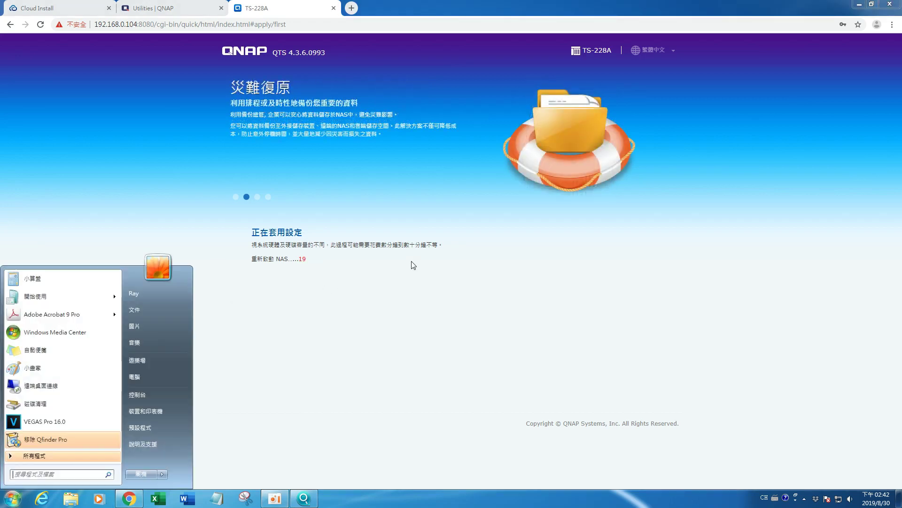
key(super)
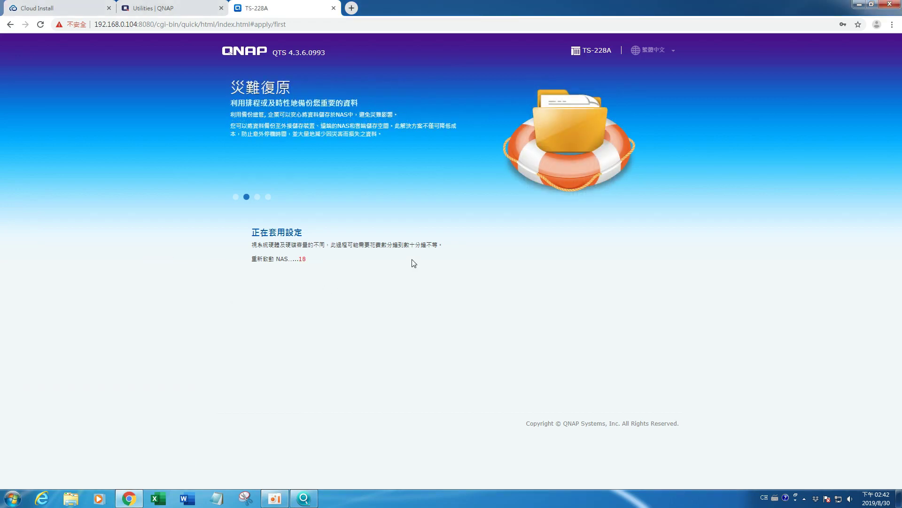
key(super+Left)
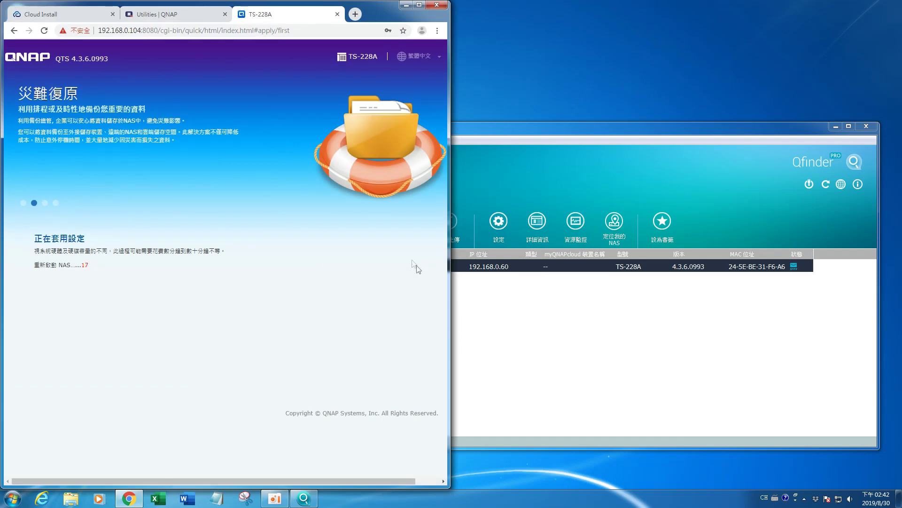
click(542, 305)
click(499, 268)
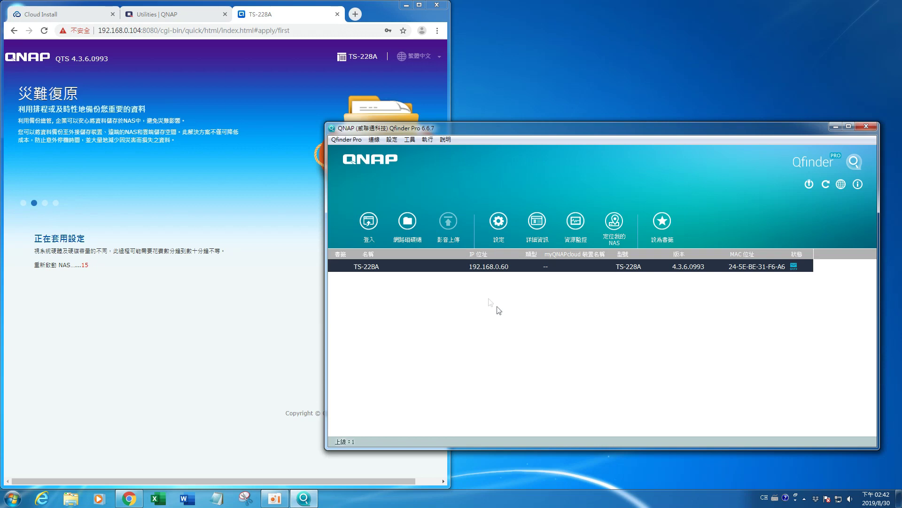
Step: Search the Start menu for cmd and launch Command Prompt
click(12, 498)
key(Up)
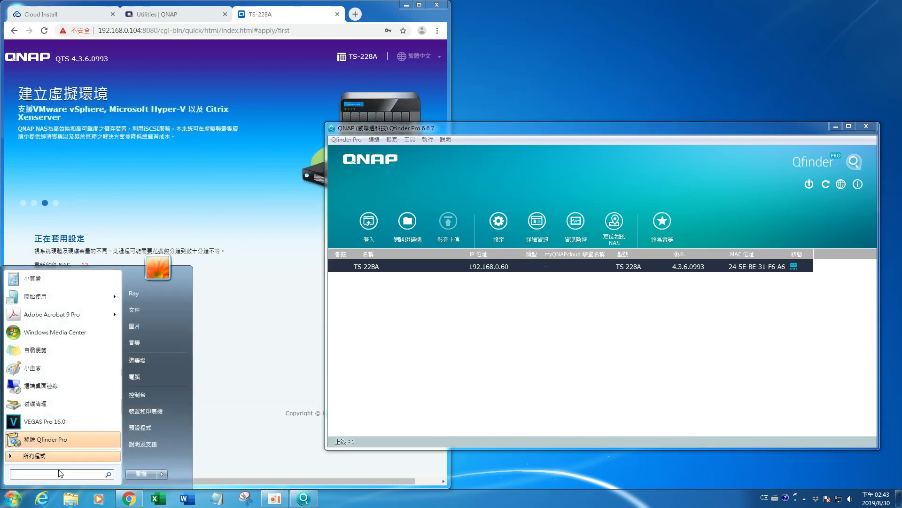
text(c)
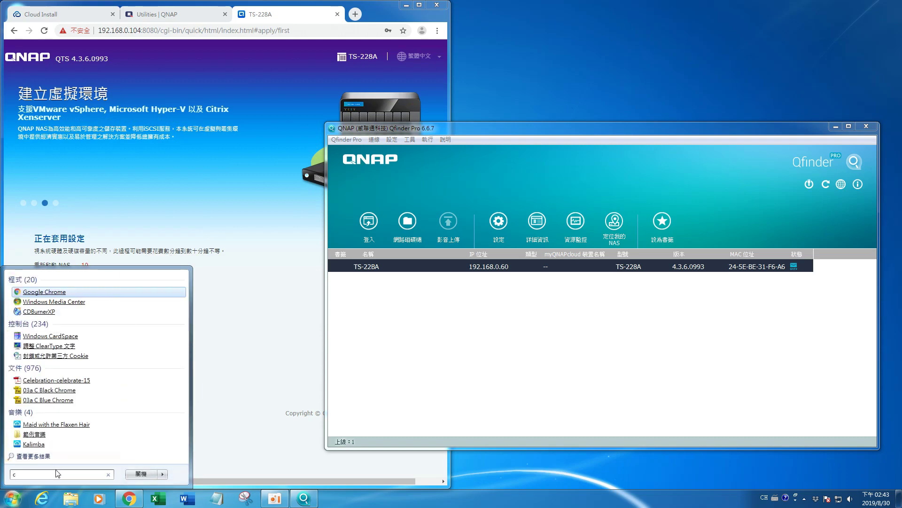
text(md)
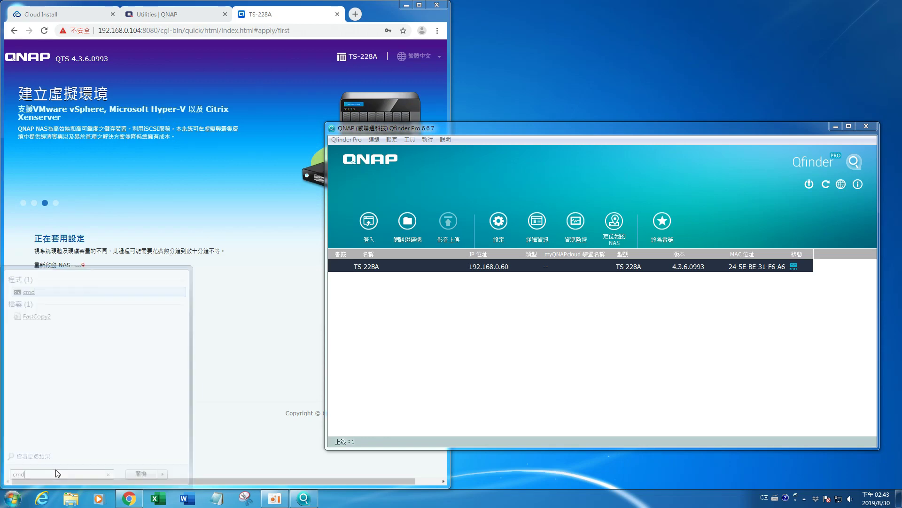
key(Return)
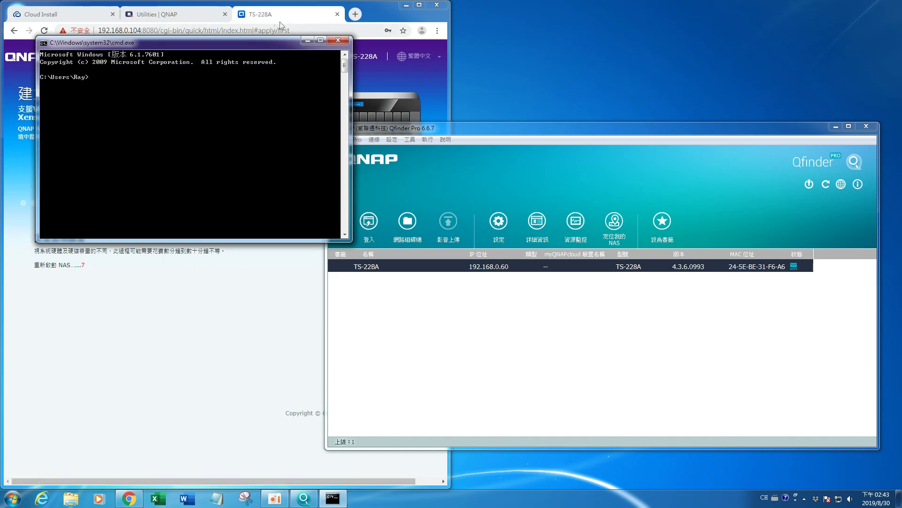
Step: Start a continuous ping to the NAS with 'ping 192.168.0.60 -t'
drag(252, 44, 637, 293)
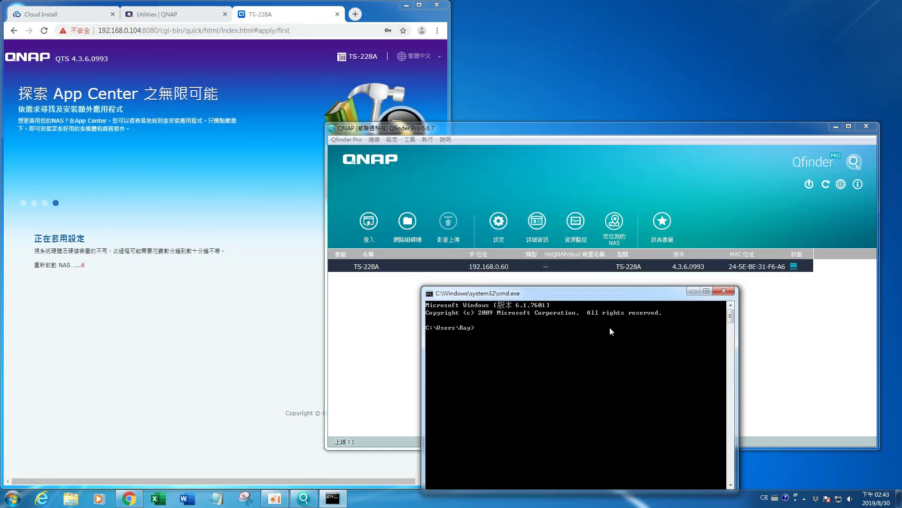
text(ping 192.168.0.60 -t)
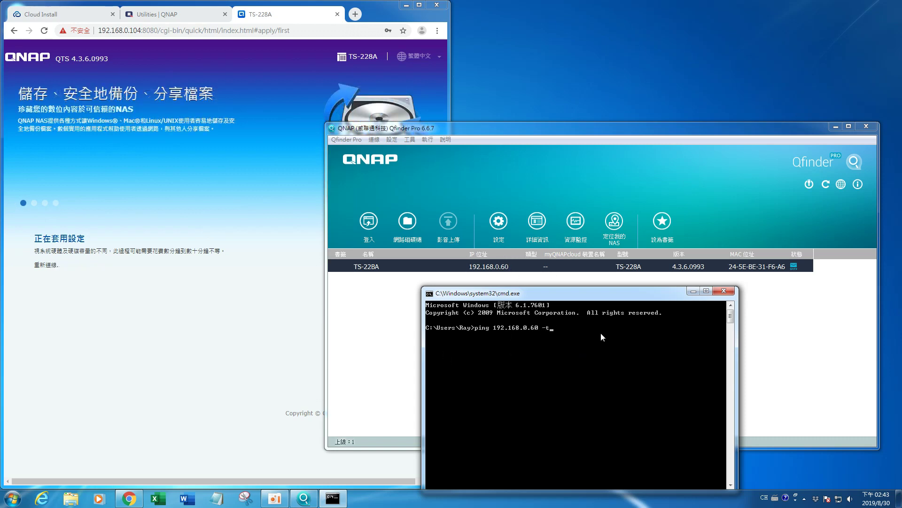
key(Return)
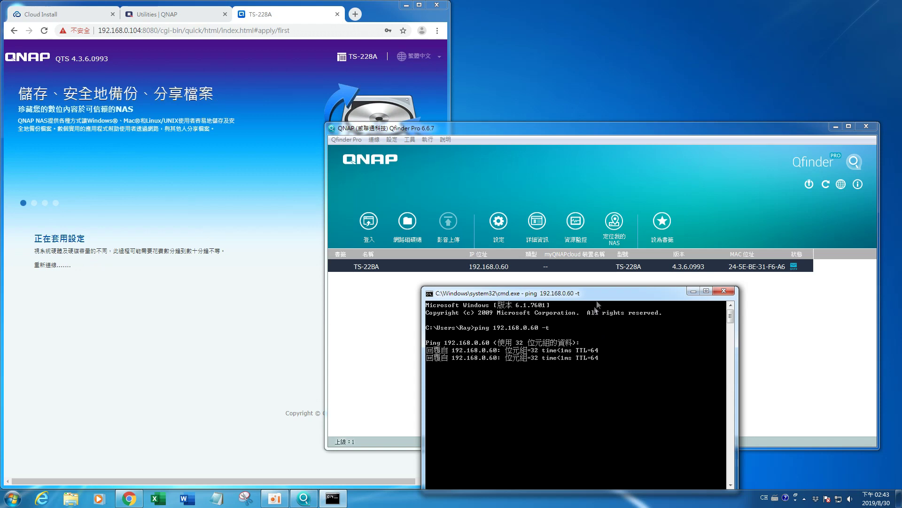
Step: Rearrange the console and Qfinder windows to watch the replies while the NAS restarts
drag(595, 293, 639, 331)
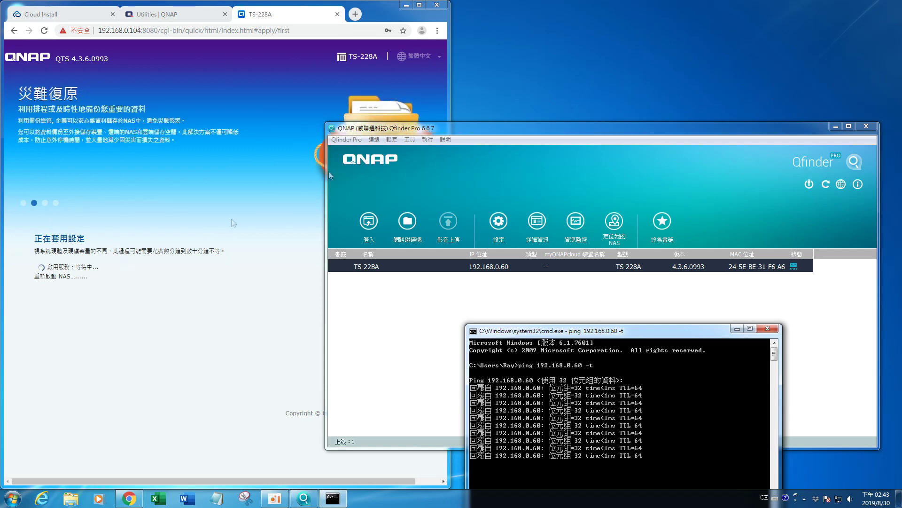
drag(459, 131, 615, 39)
click(639, 376)
drag(643, 338, 711, 295)
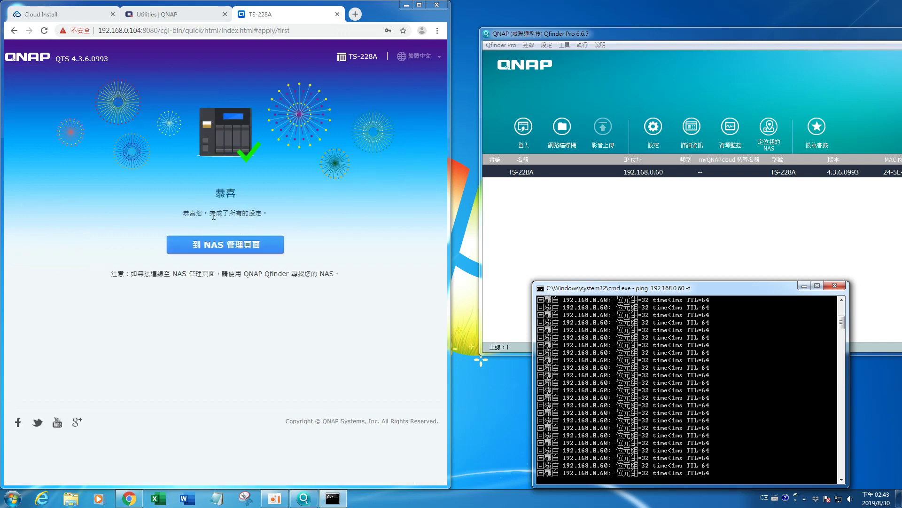
Step: Log in to the NAS management page as admin with Remember me and secure login ticked
click(238, 252)
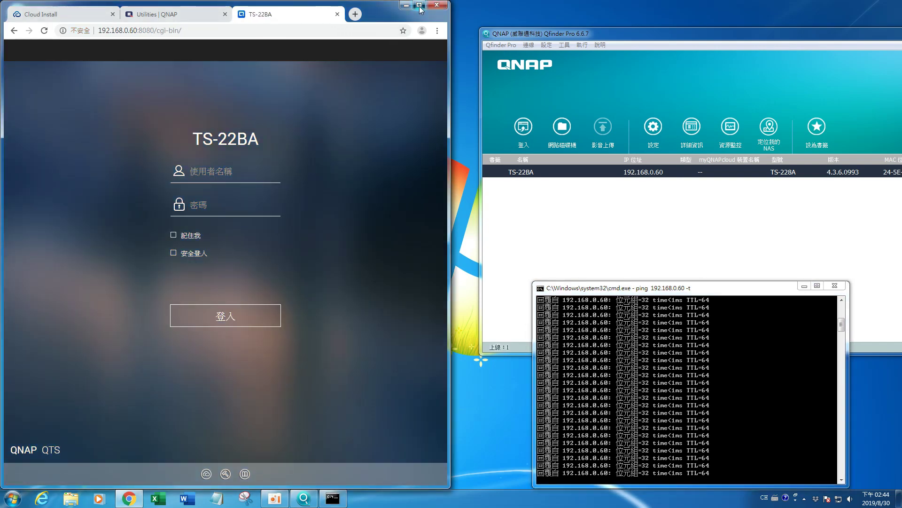
click(419, 5)
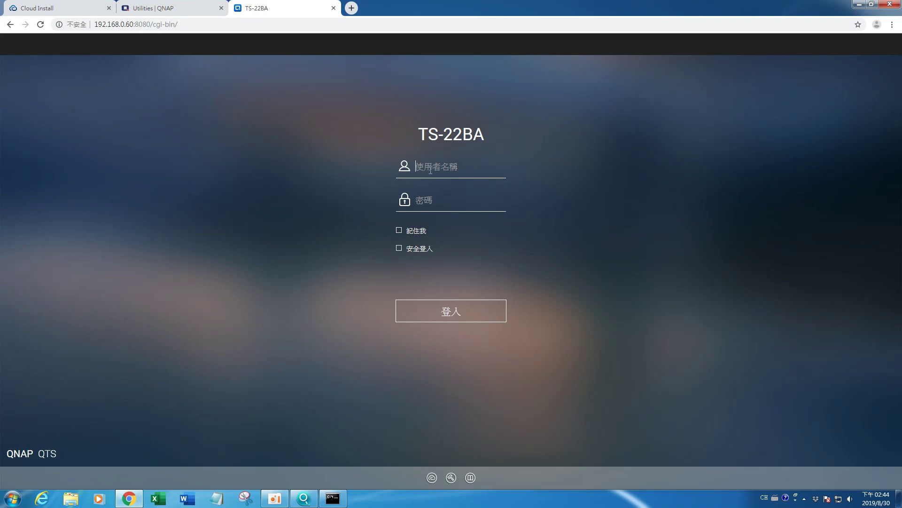
text(admin)
key(Tab)
text(********)
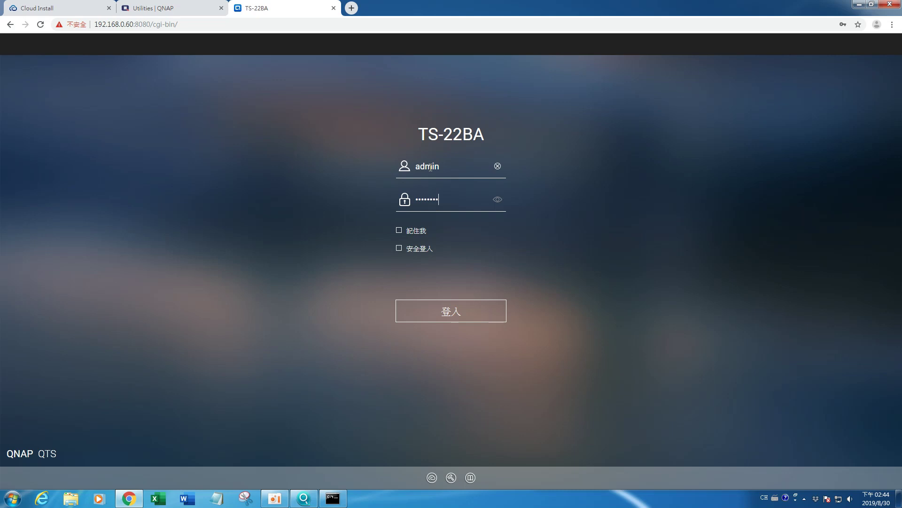
click(400, 230)
click(400, 249)
click(438, 310)
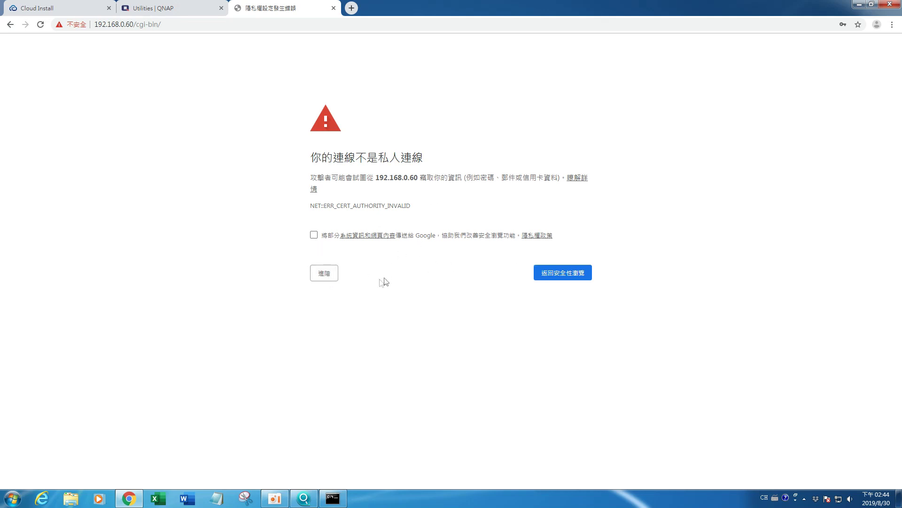
Step: Proceed past the certificate warning and resubmit the admin password with secure login off
click(327, 278)
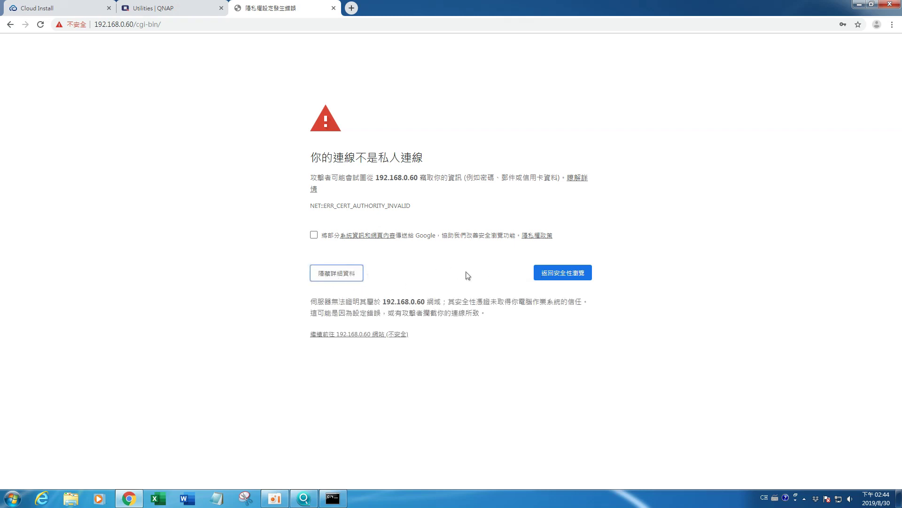
click(358, 334)
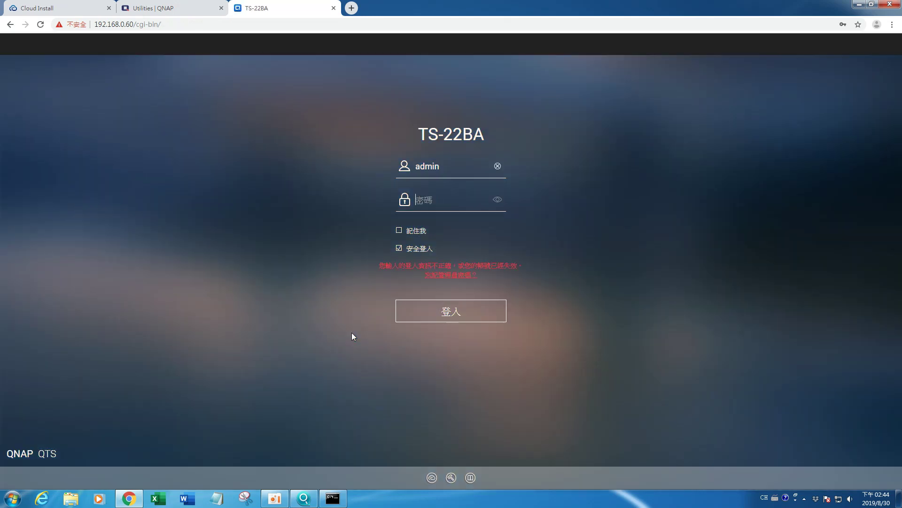
click(451, 198)
text(********)
click(415, 254)
click(410, 234)
click(438, 309)
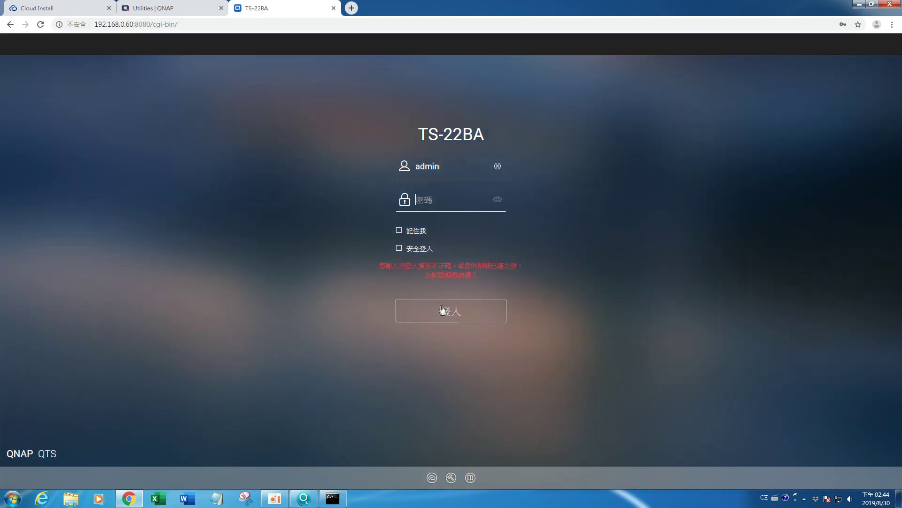
Step: Retry the login using the saved password with Remember me ticked
click(456, 314)
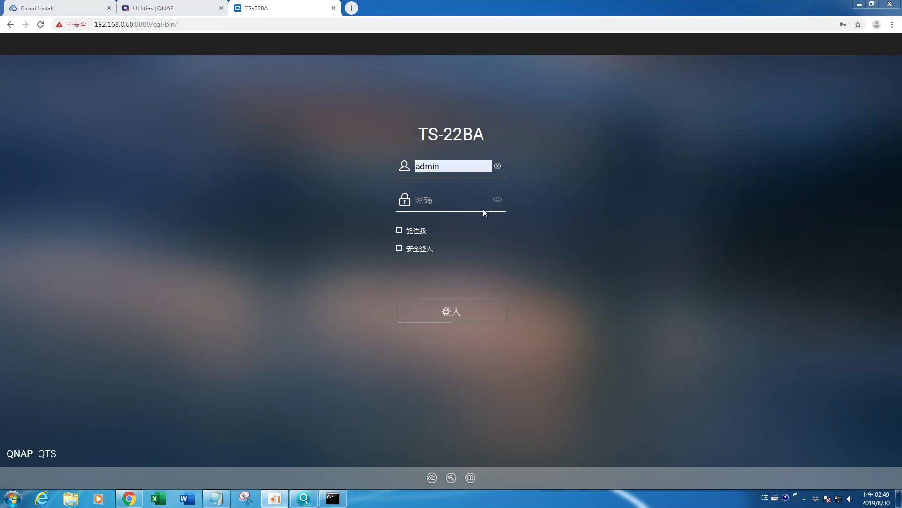
click(458, 203)
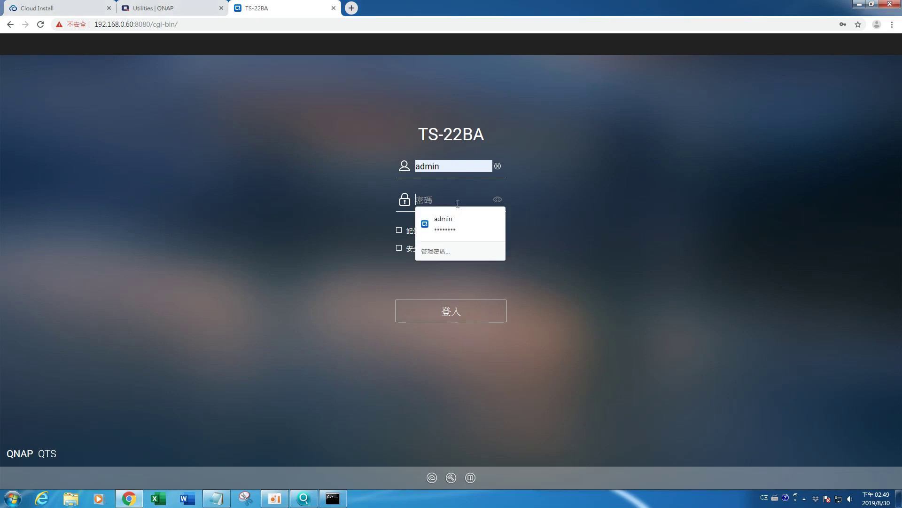
key(Down)
key(Return)
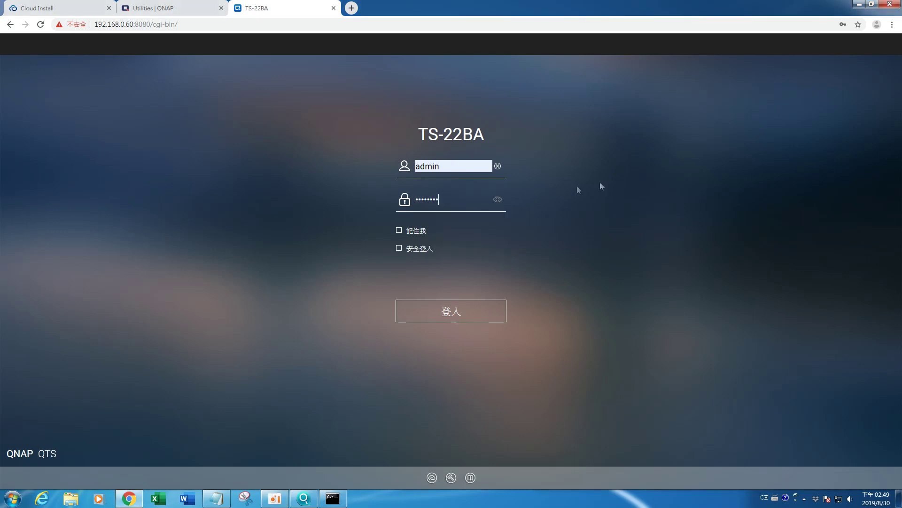
click(416, 239)
click(442, 312)
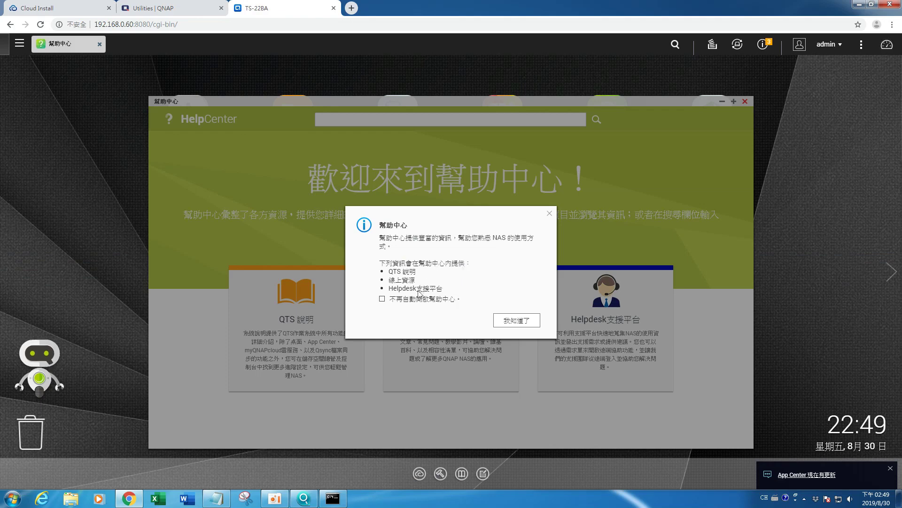
Step: Dismiss the Help Center and license notices, close Control Panel, and open Storage & Snapshots
click(516, 320)
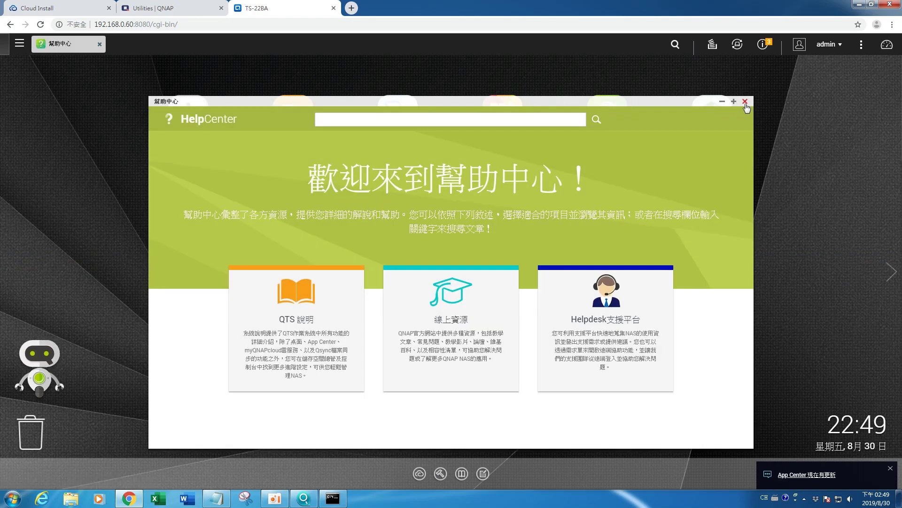
click(746, 102)
click(745, 102)
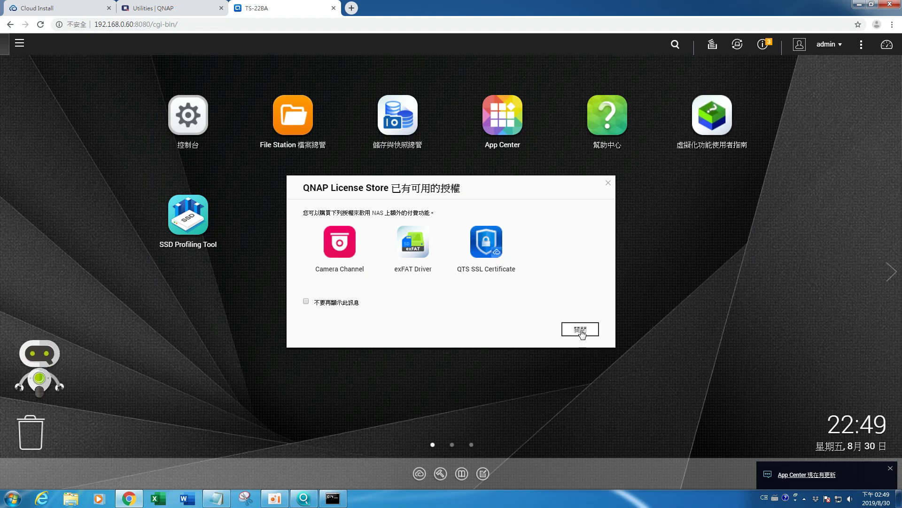
click(581, 330)
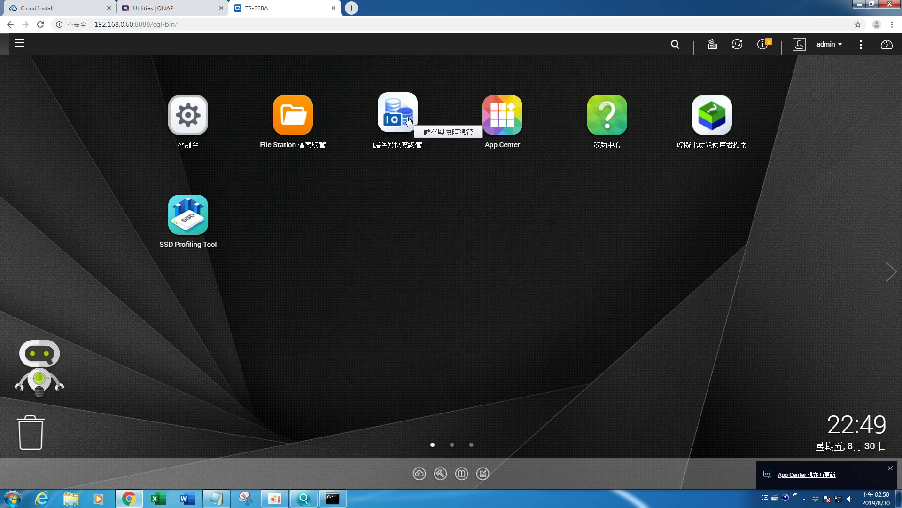
click(186, 136)
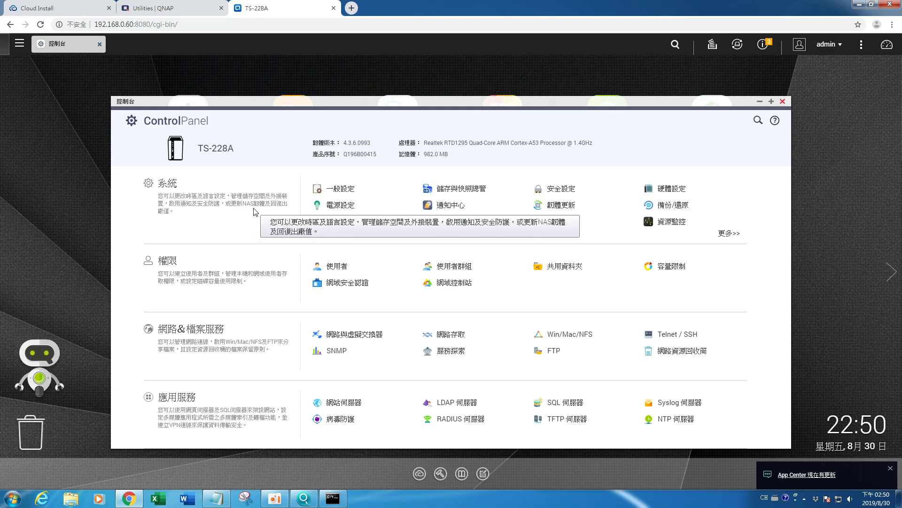
click(782, 101)
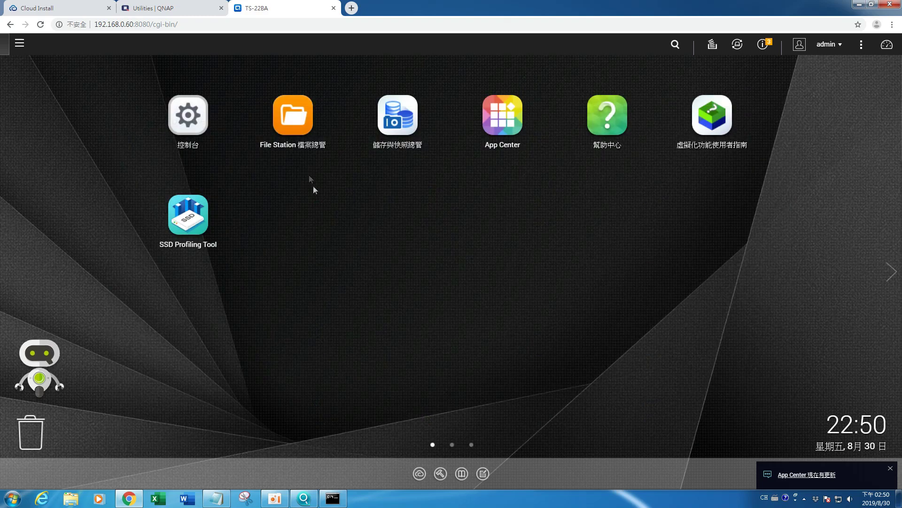
click(398, 115)
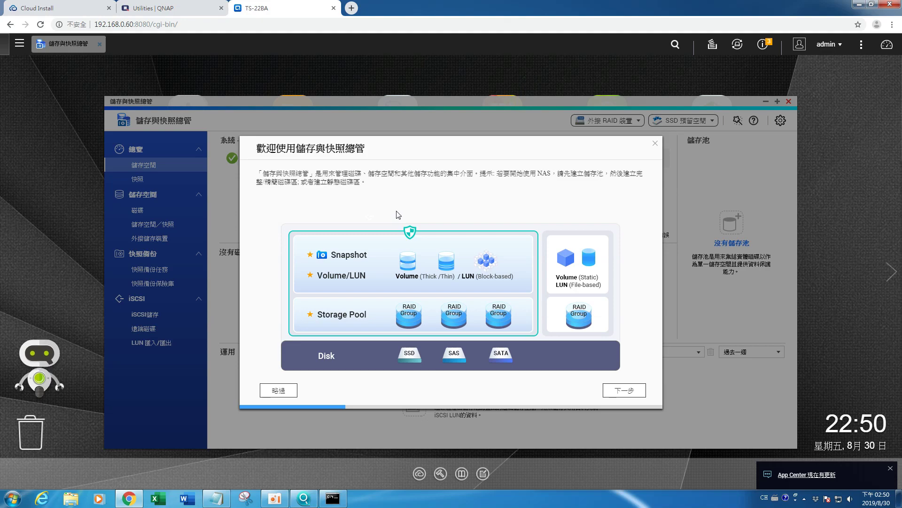
Step: Step through and close the Storage & Snapshots welcome tour
click(624, 392)
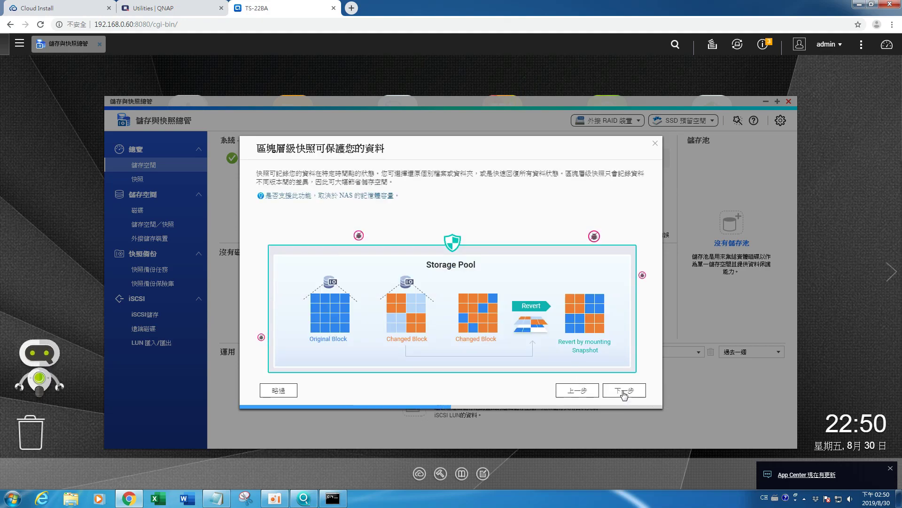
click(624, 393)
click(624, 392)
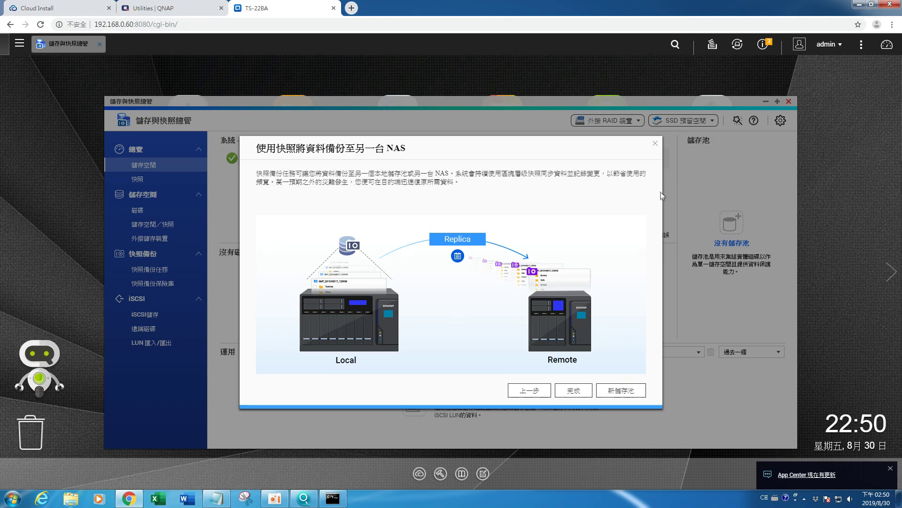
click(656, 143)
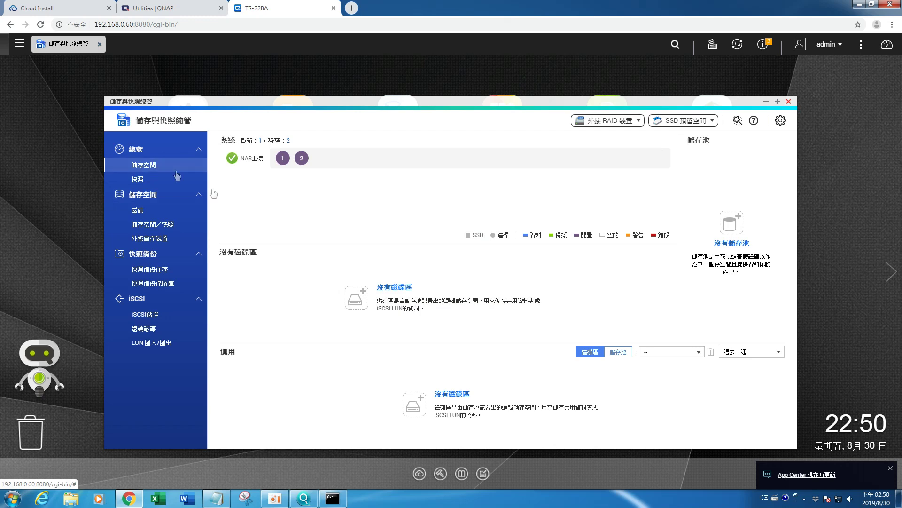
Step: Review Disk 1 under Disks, then launch the Storage Pool Creation Wizard
click(147, 199)
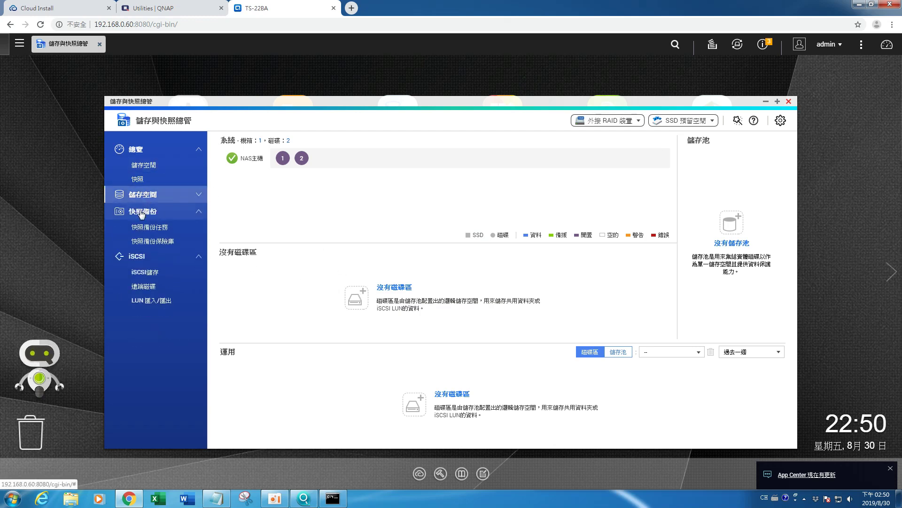
click(141, 198)
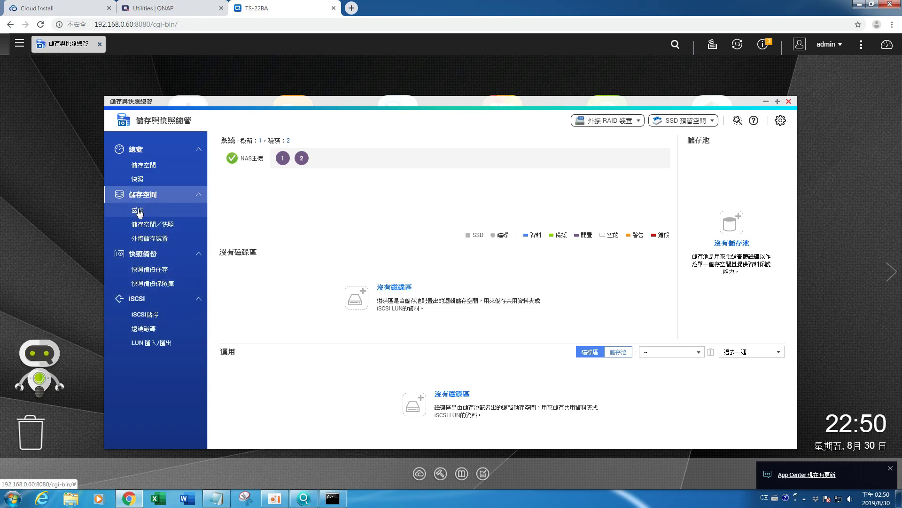
click(148, 211)
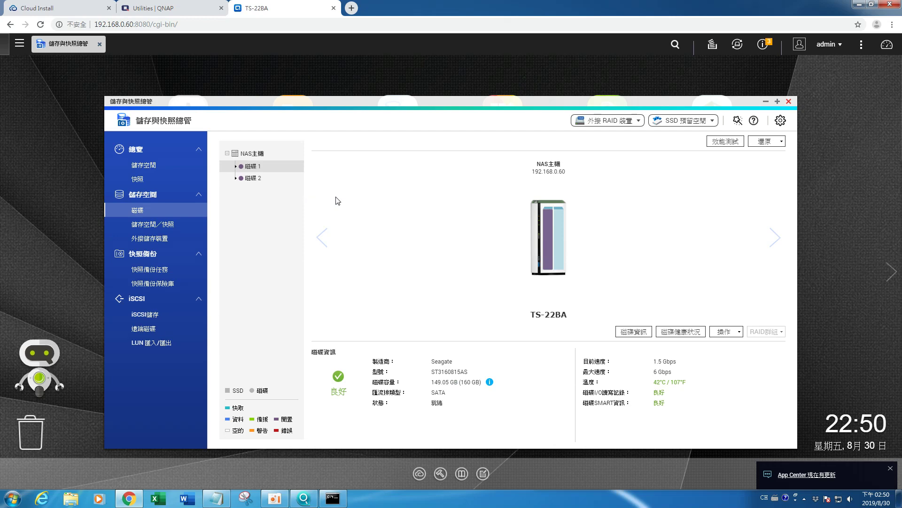
click(774, 244)
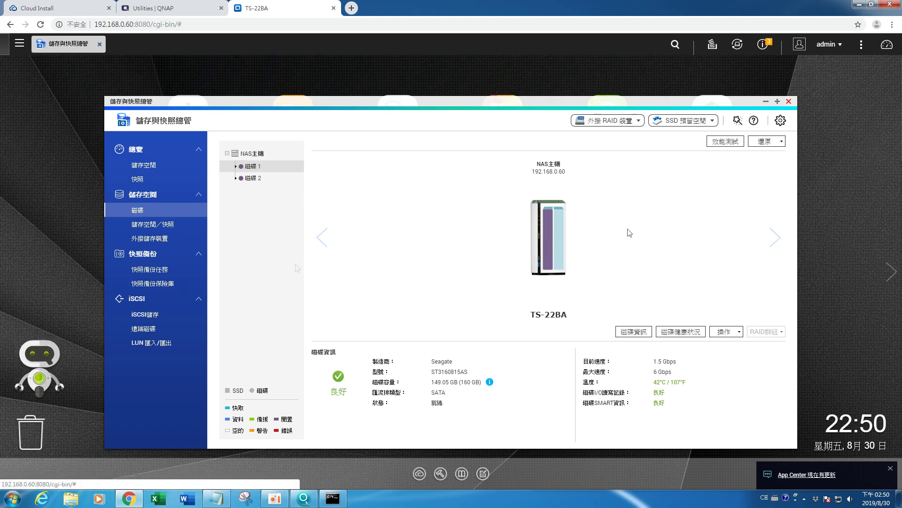
click(154, 227)
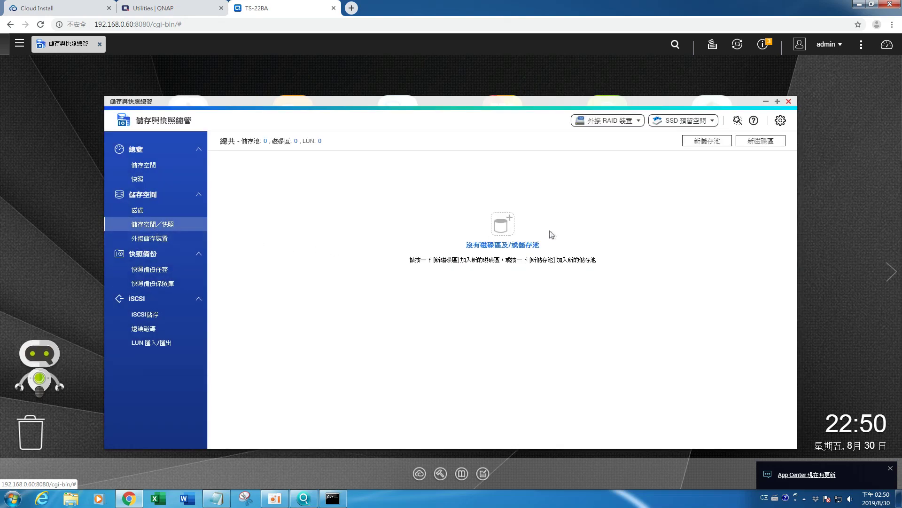
click(508, 230)
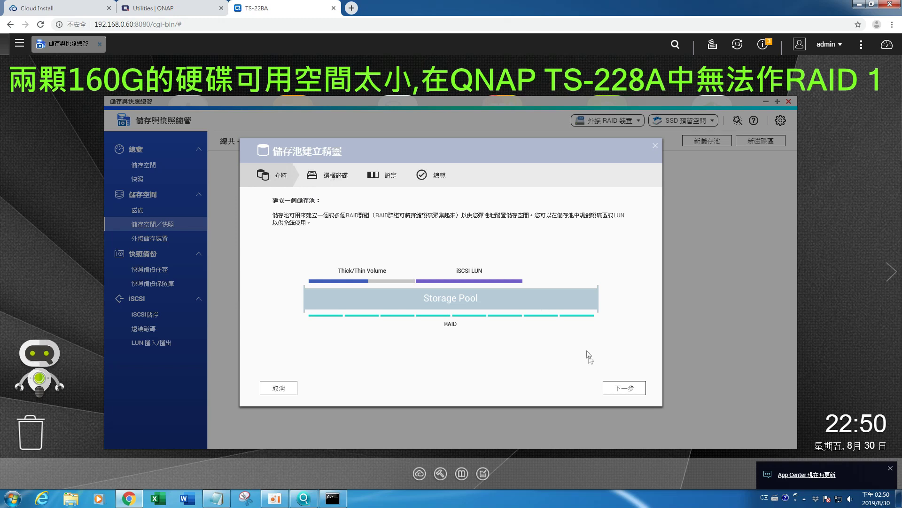
Step: Select both disks as RAID 1 with no spare disk and continue, triggering the capacity warning
click(625, 388)
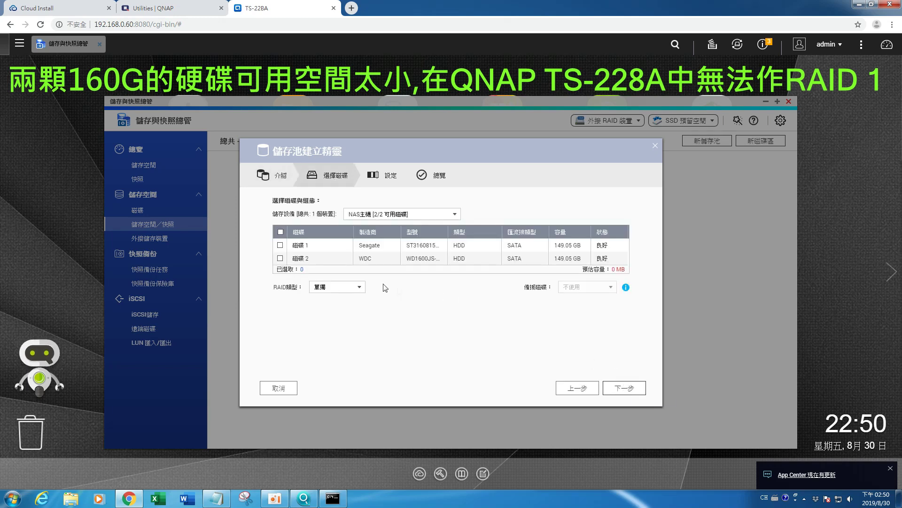
click(281, 232)
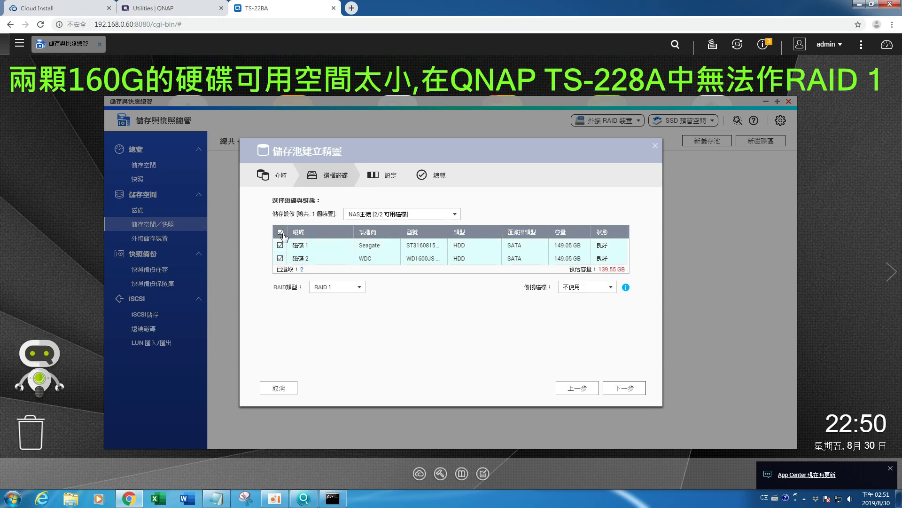
click(339, 288)
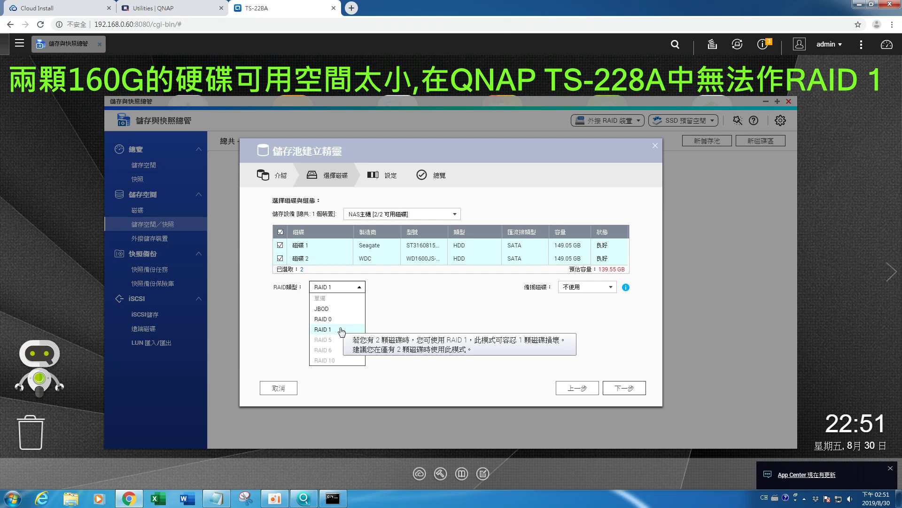
click(341, 329)
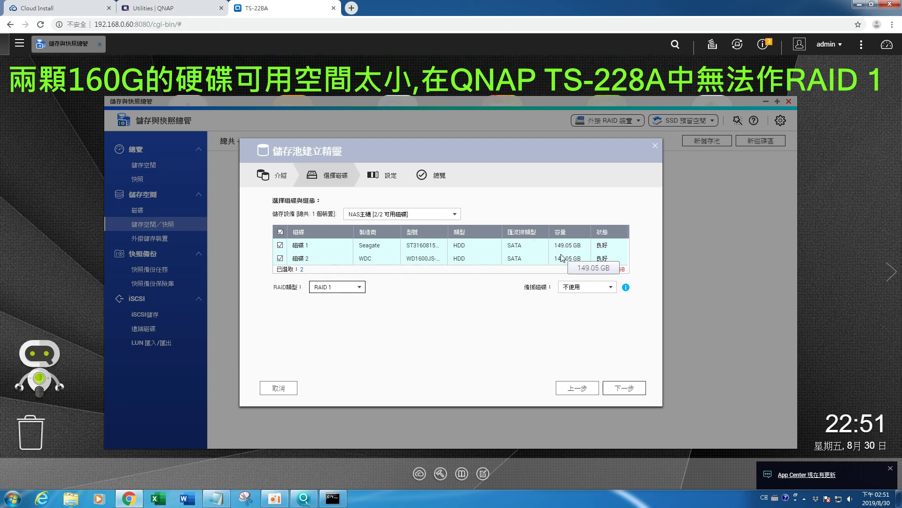
click(610, 289)
click(592, 300)
click(624, 388)
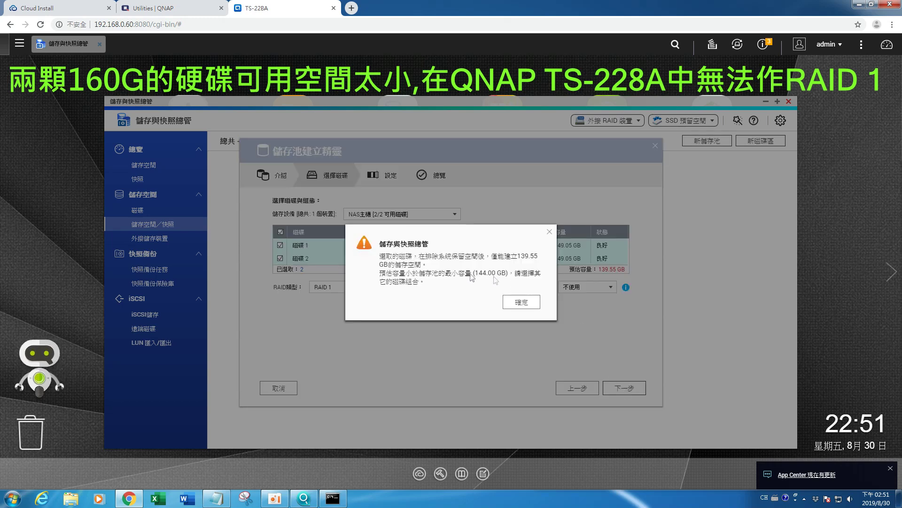
click(517, 305)
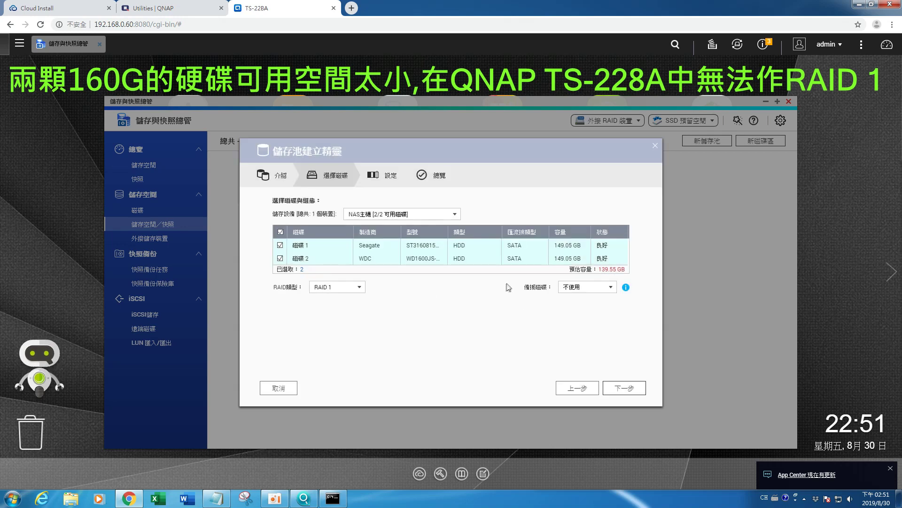
click(621, 392)
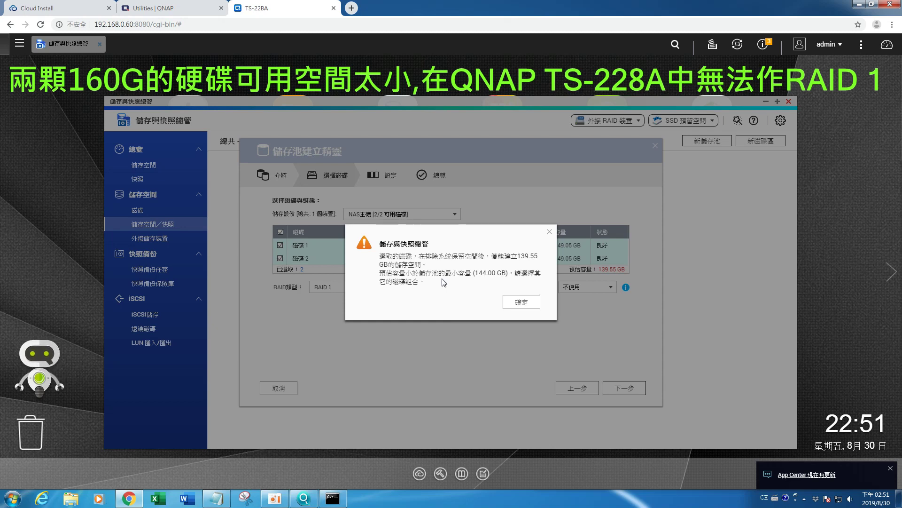
click(520, 302)
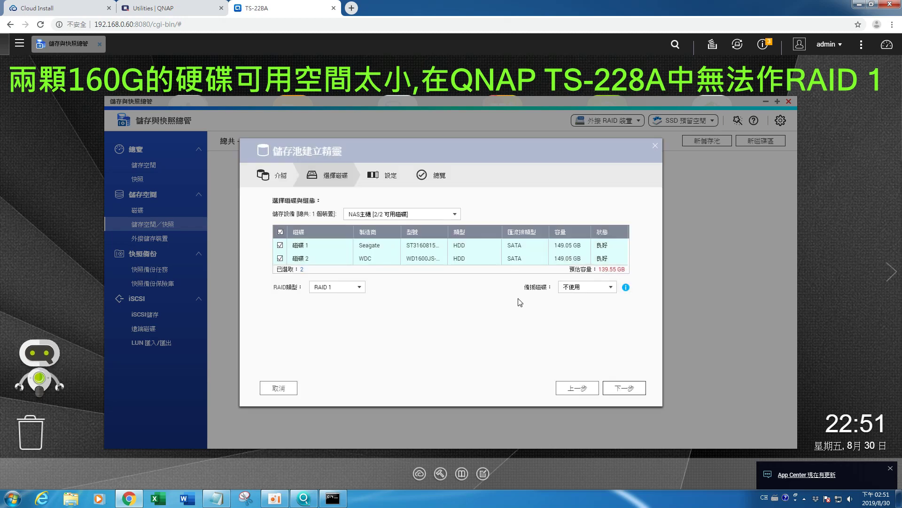
click(453, 215)
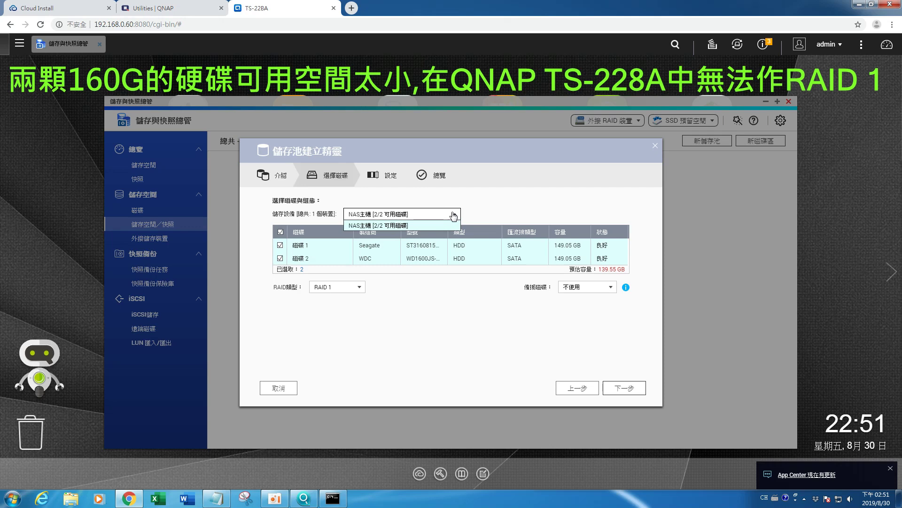
click(453, 216)
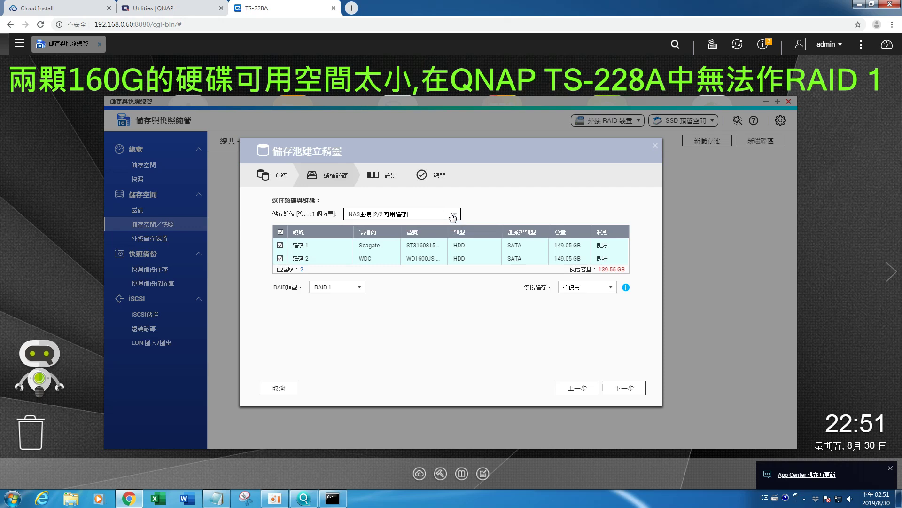
click(595, 289)
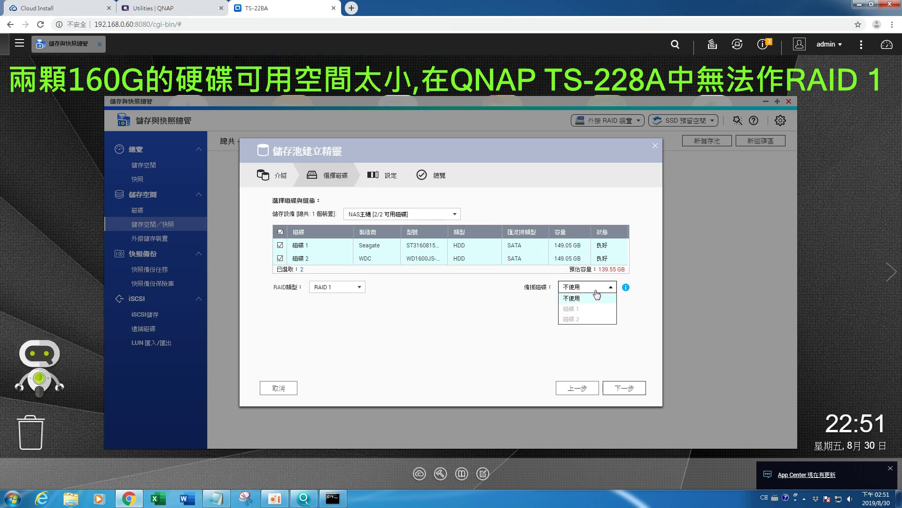
click(596, 297)
click(624, 388)
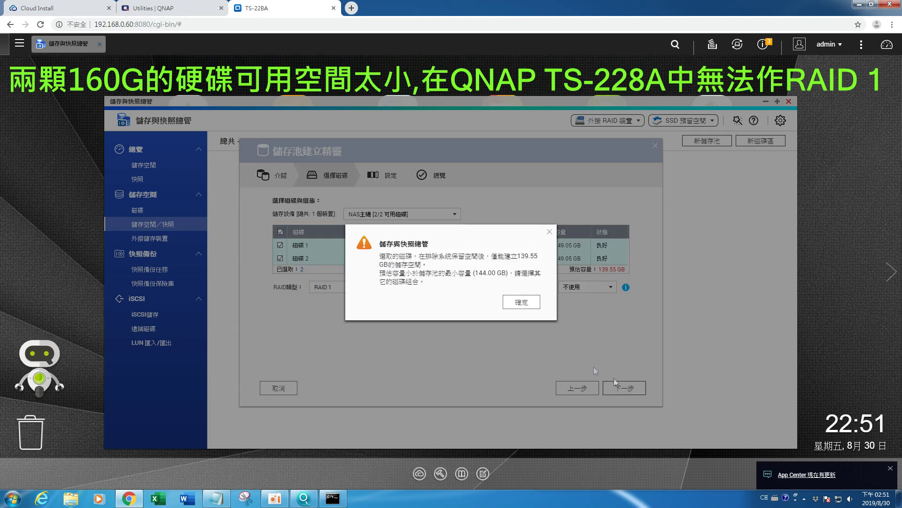
click(530, 309)
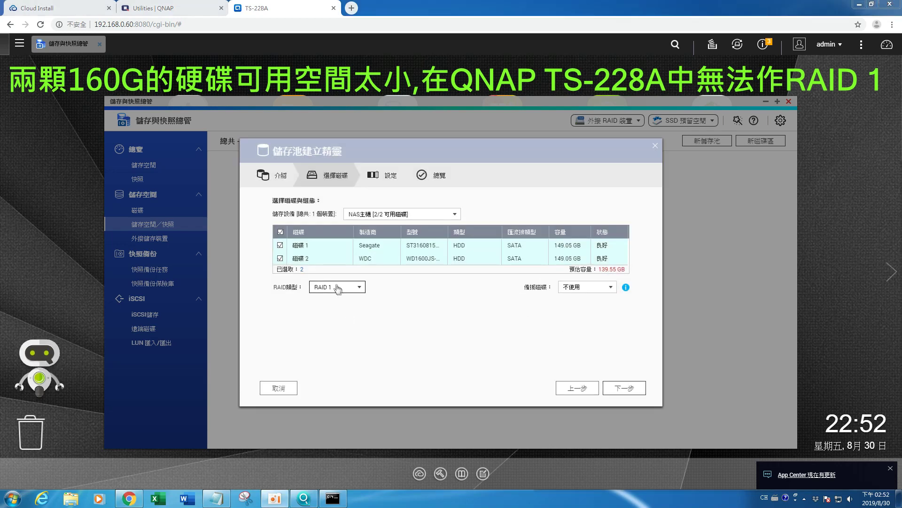
click(629, 387)
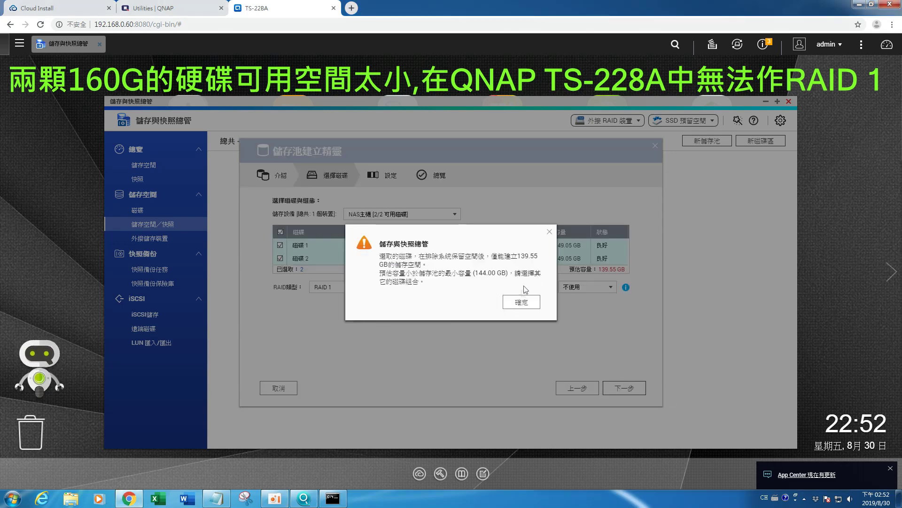
Step: Switch the pool to RAID 0 (279.10 GB) and confirm creating it, erasing the disks
click(521, 301)
click(347, 290)
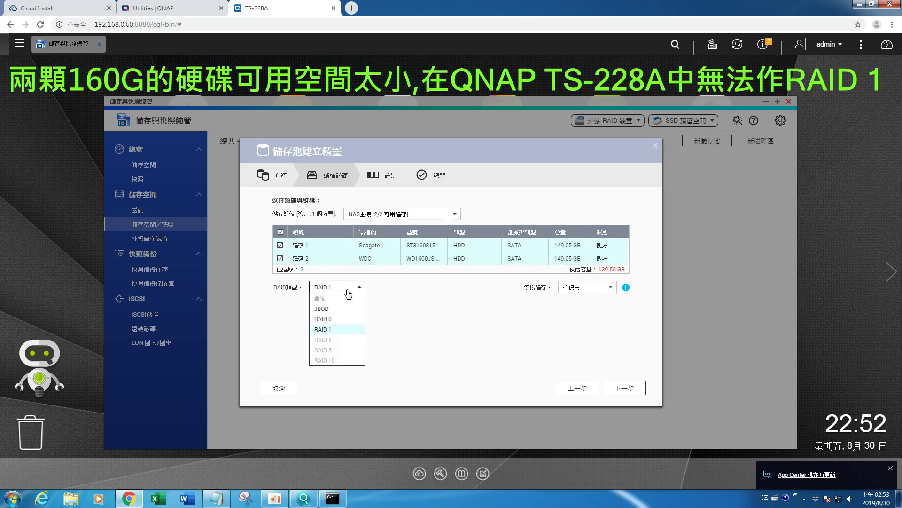
click(322, 318)
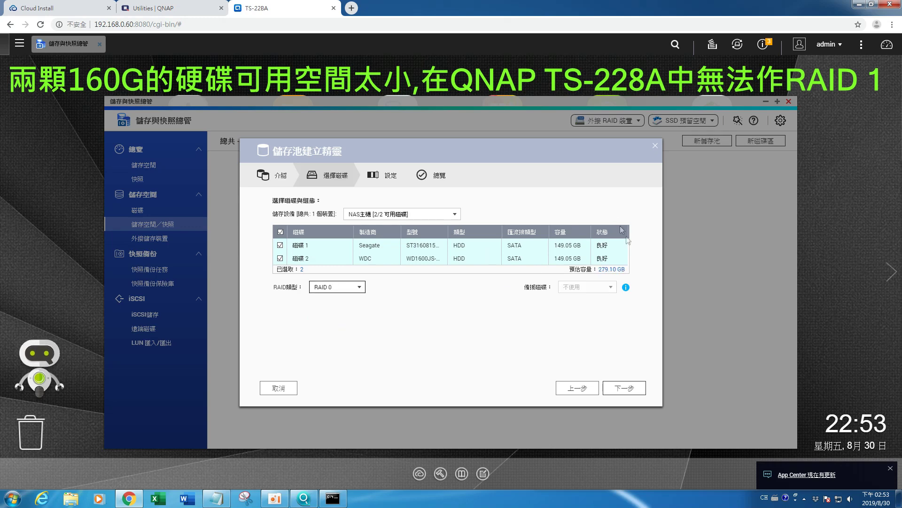
click(618, 394)
click(619, 390)
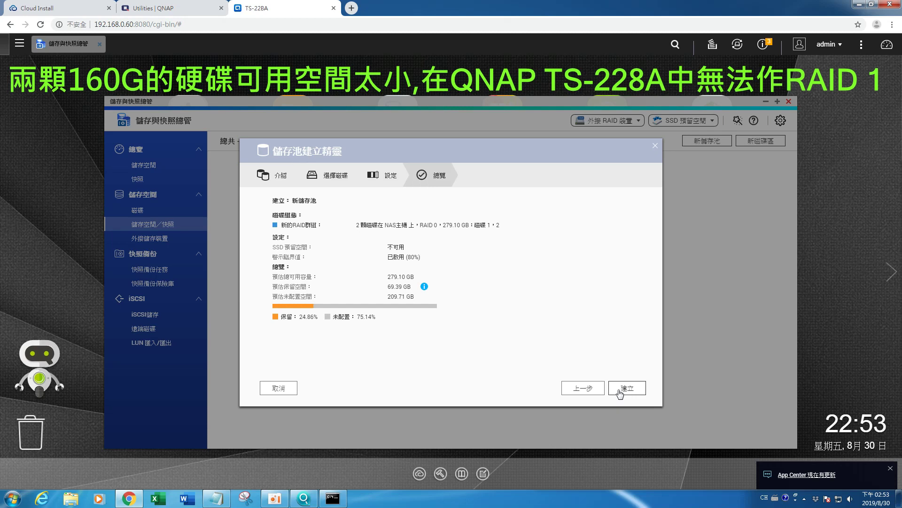
click(627, 390)
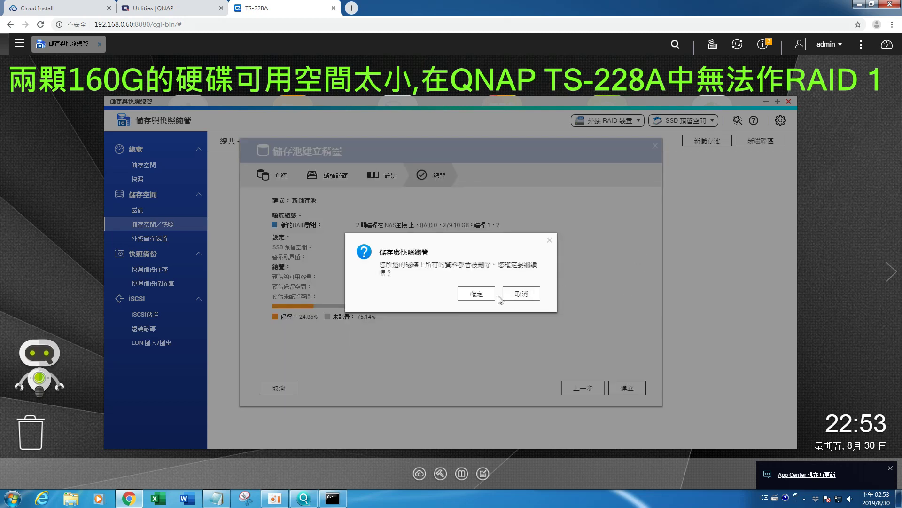
click(479, 296)
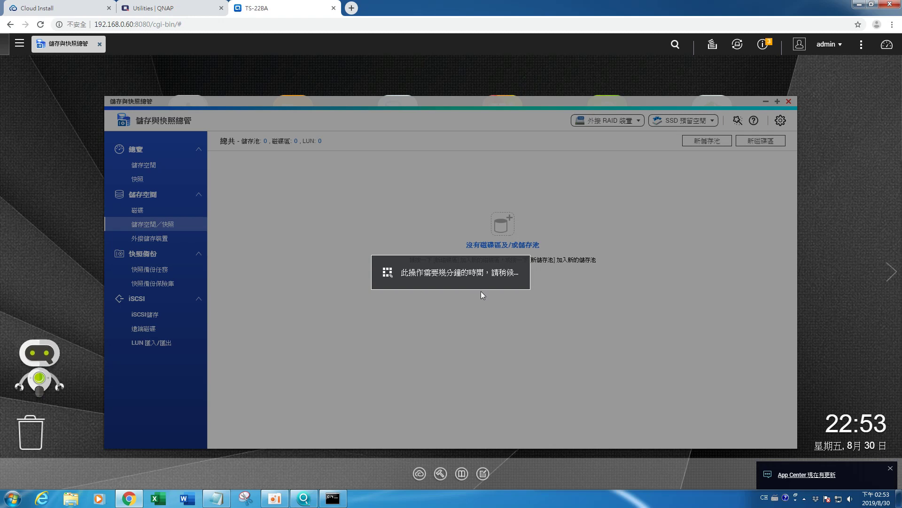
Step: Open \\192.168.0.60 in Windows Explorer from the Run prompt
key(super+r)
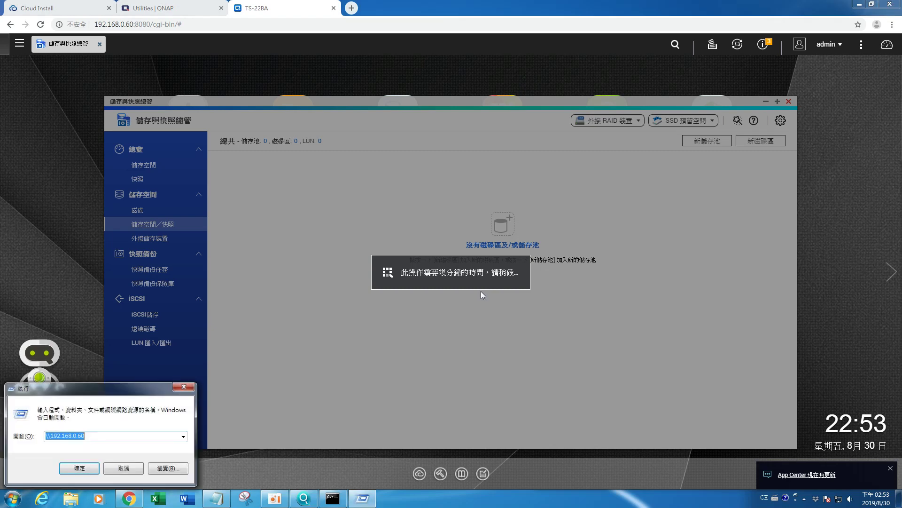
key(End)
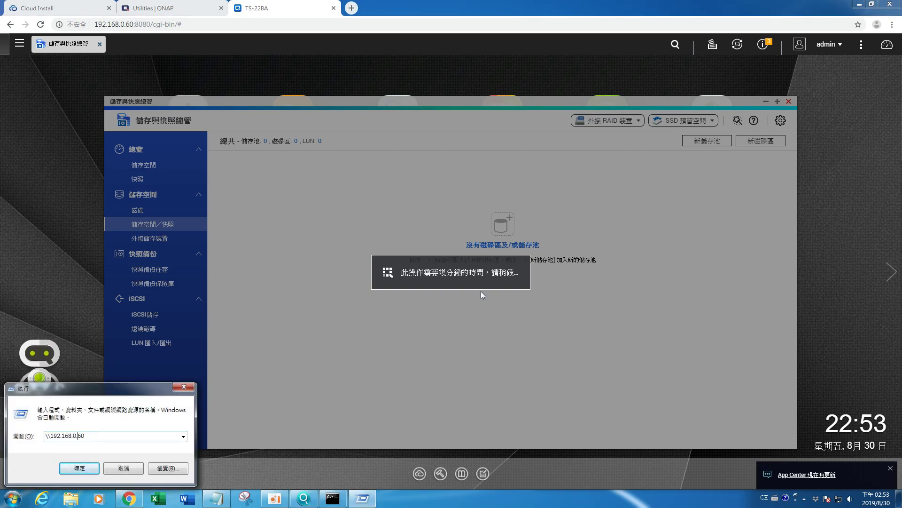
key(Return)
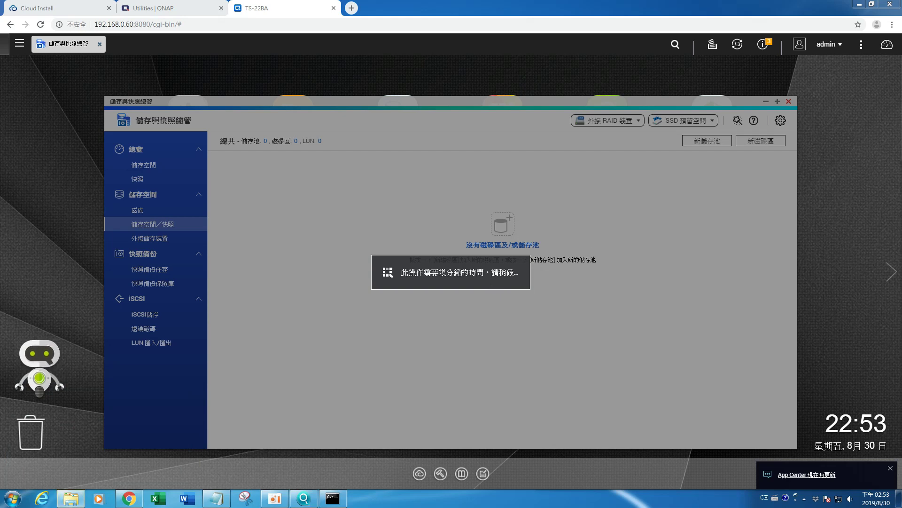
drag(842, 134, 749, 111)
click(719, 121)
click(719, 122)
key(Return)
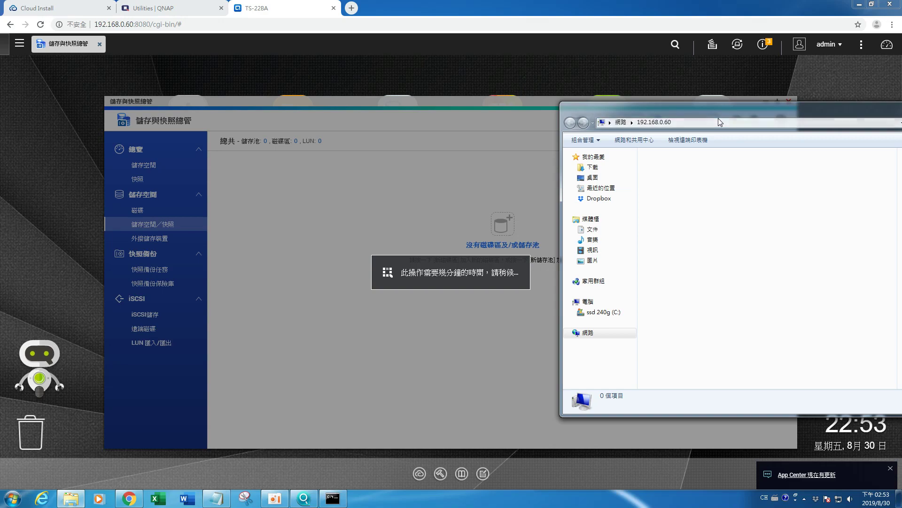
Step: Refresh the NAS folder view, which still lists 0 items
drag(721, 119, 695, 128)
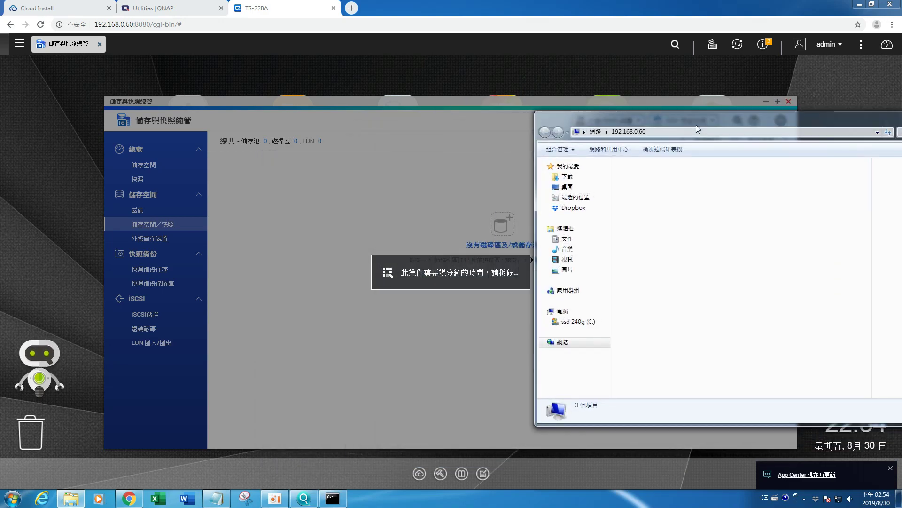
right_click(696, 217)
click(721, 255)
drag(673, 122, 901, 117)
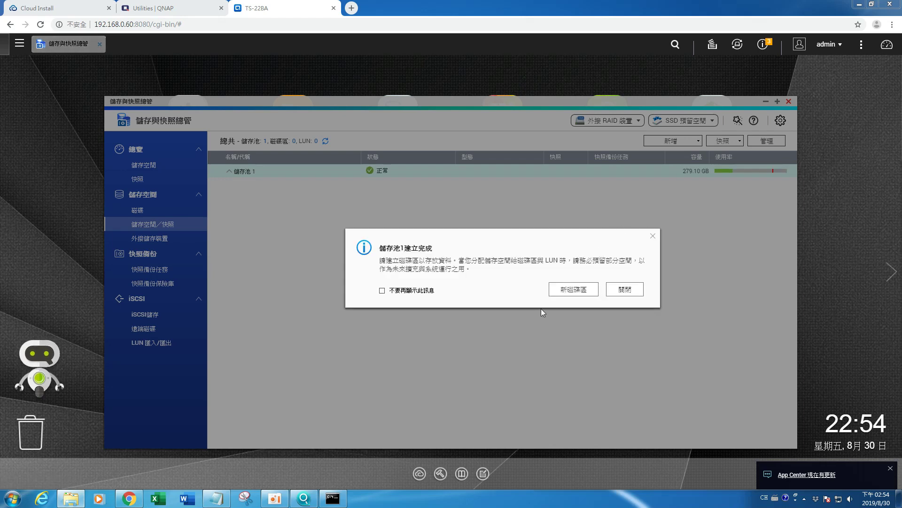
Step: Start a volume named DataVol1 on Storage Pool 1, allocating all pool space
click(566, 290)
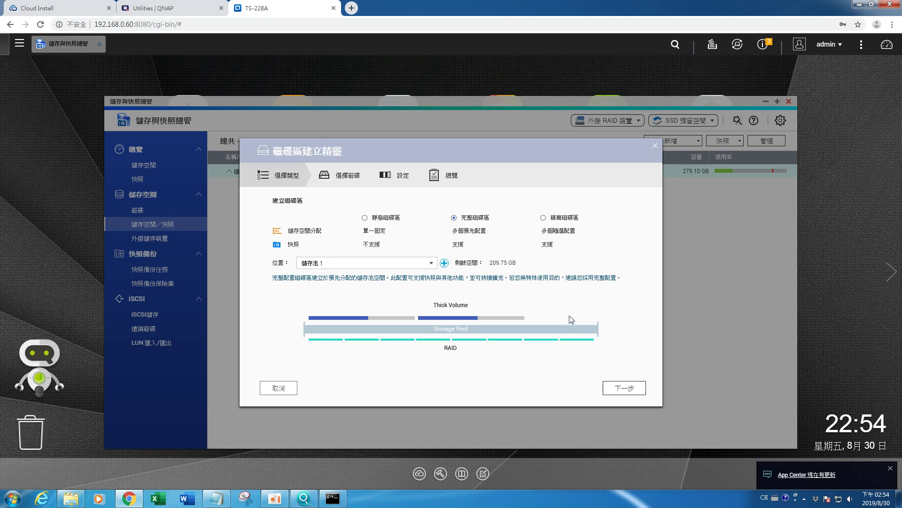
click(619, 389)
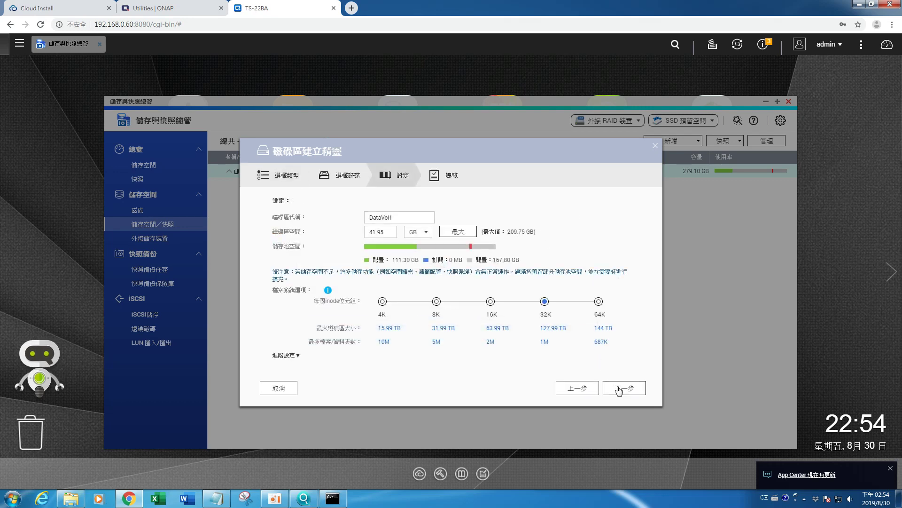
click(398, 216)
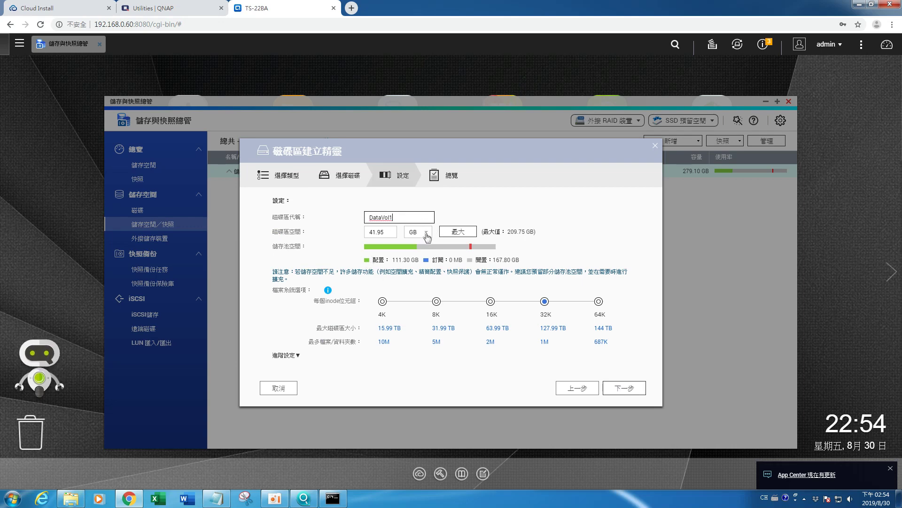
click(451, 230)
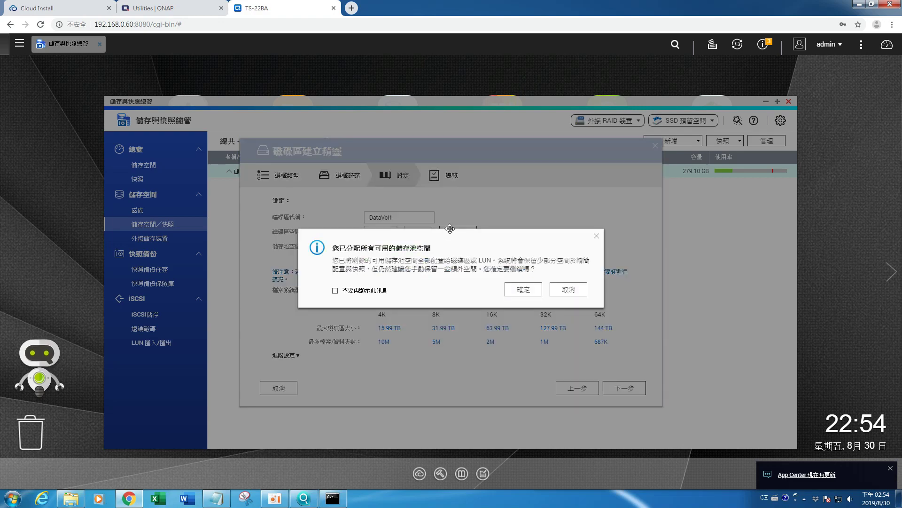
click(523, 290)
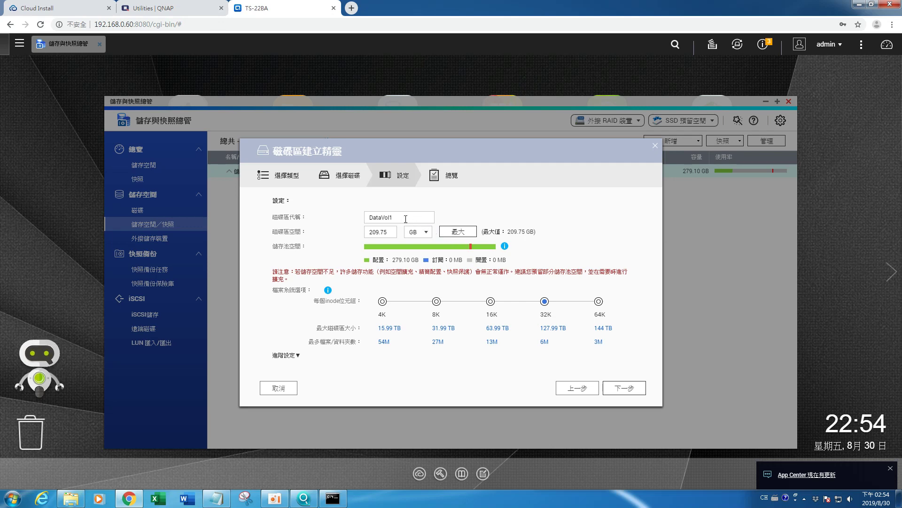
click(407, 218)
Step: Finish the 209.75 GB DataVol1 volume wizard and close the creation notice
click(611, 388)
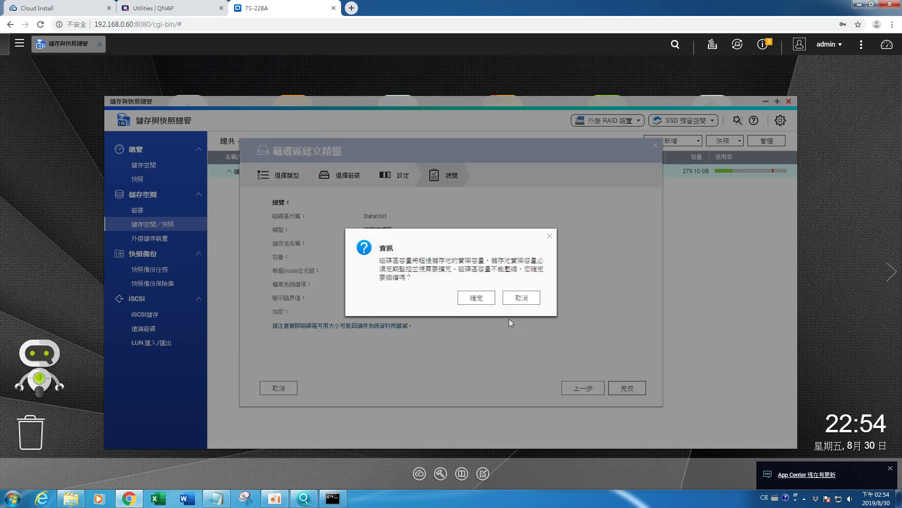
click(477, 298)
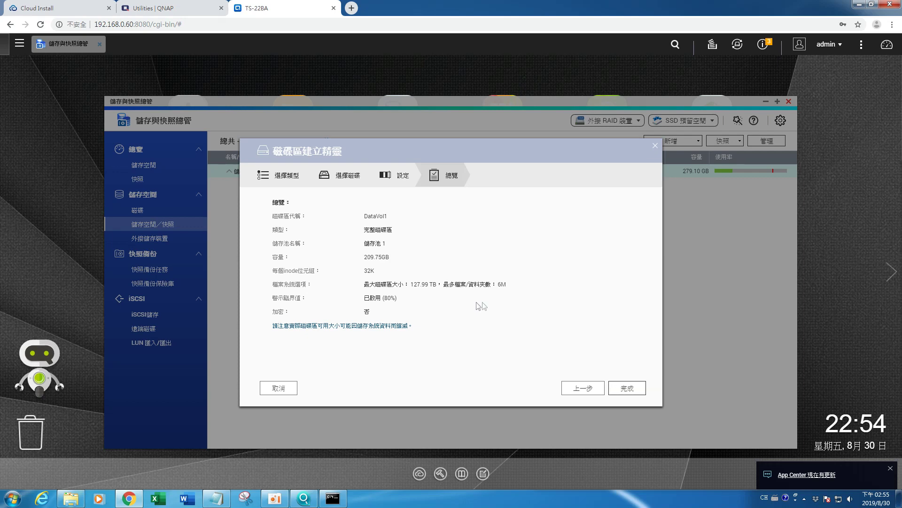
click(626, 389)
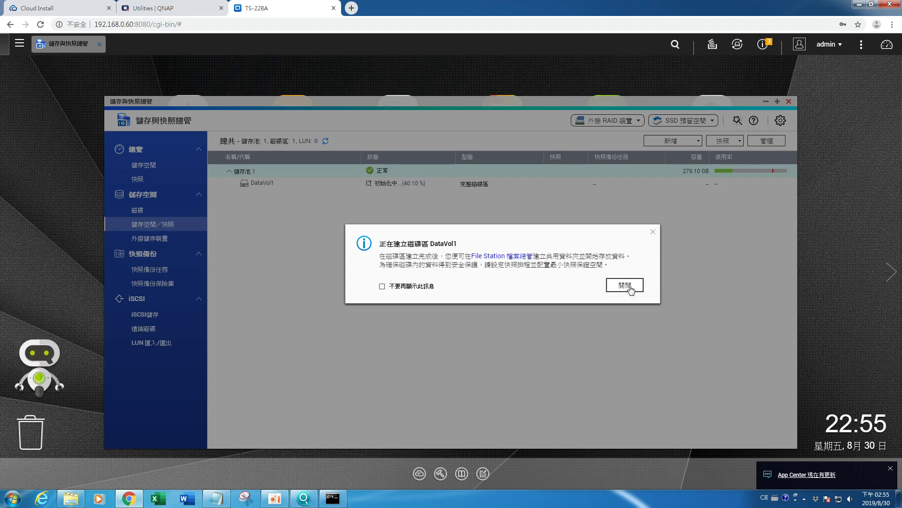
click(624, 285)
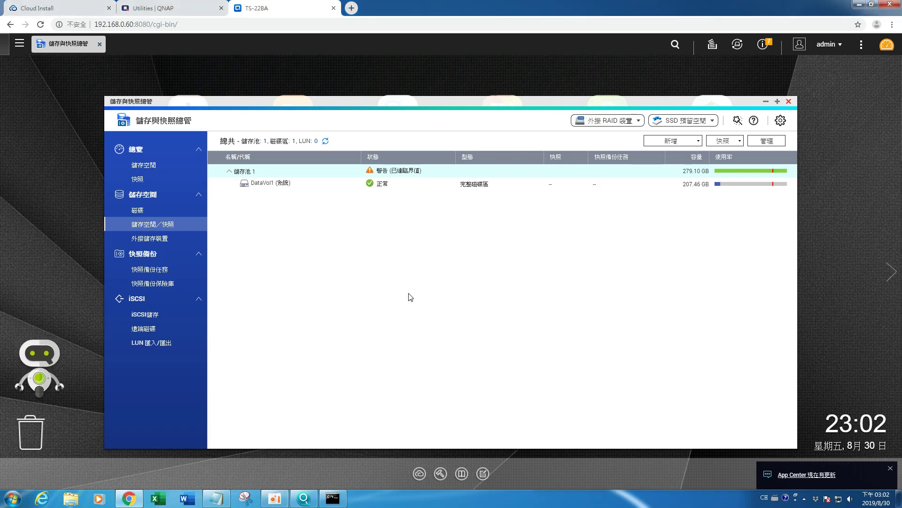
Step: Open the home share on \\192.168.0.60 in Windows Explorer
key(super+r)
key(End)
key(Return)
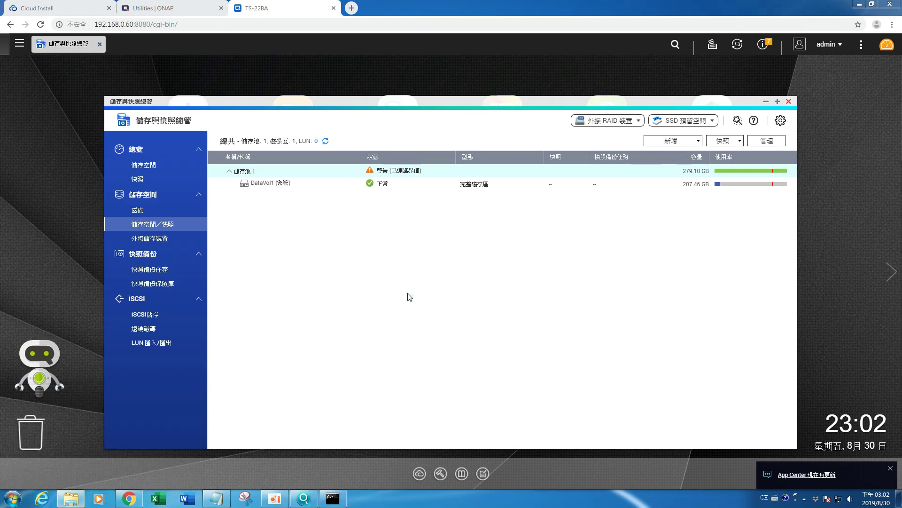
drag(514, 247, 497, 151)
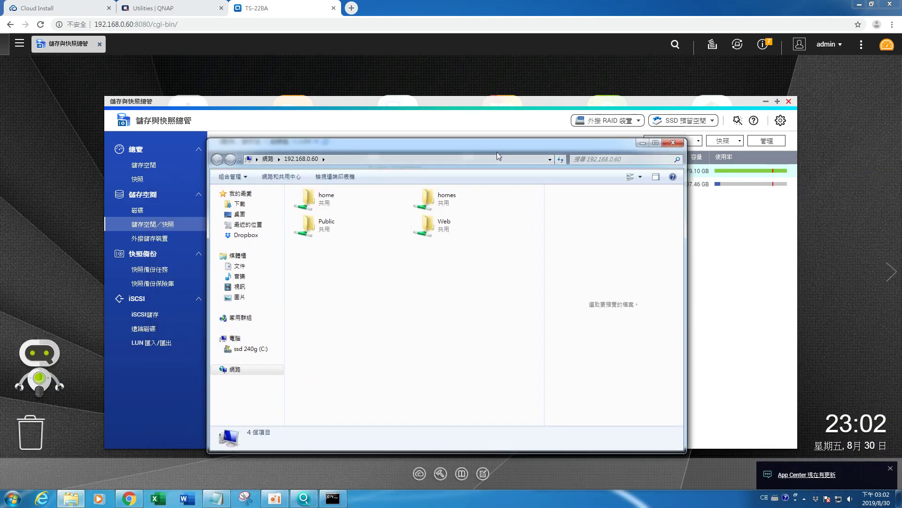
click(340, 205)
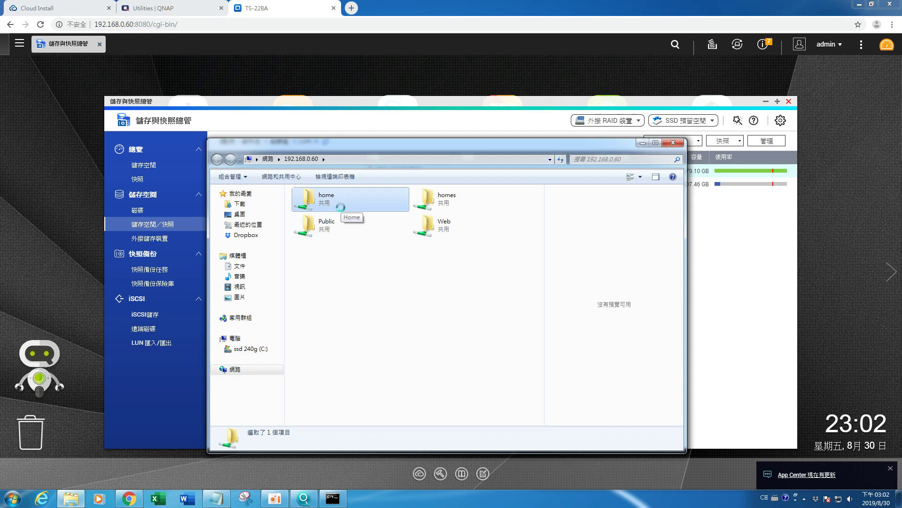
double_click(341, 207)
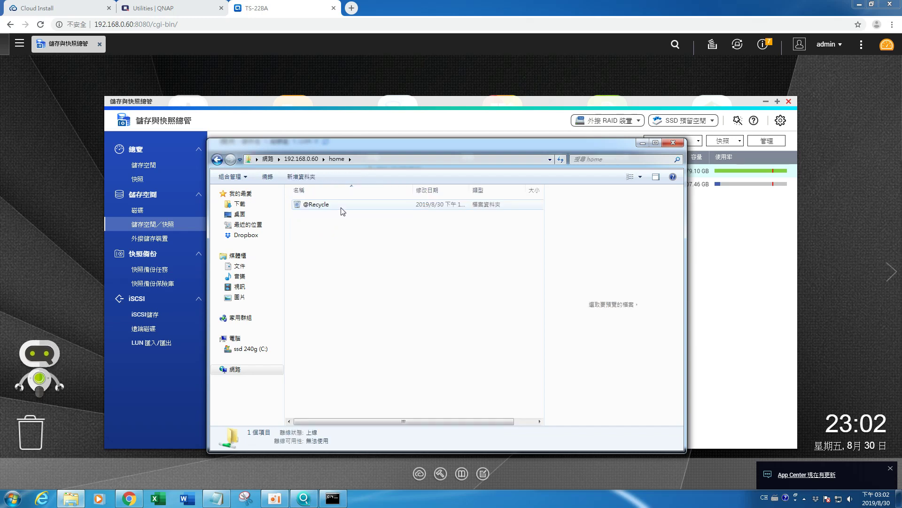
key(BackSpace)
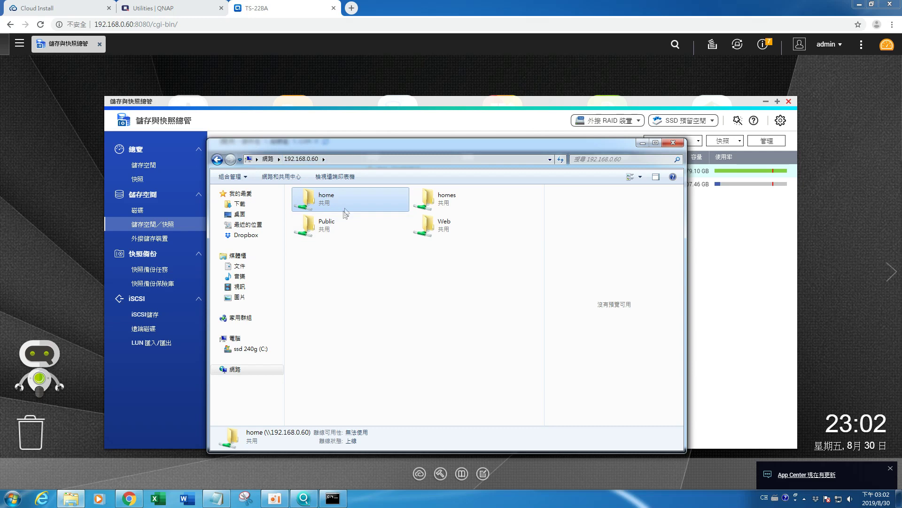
double_click(346, 202)
Step: Create a folder named 'NAS DATA TEST' in the home share and open it
right_click(330, 297)
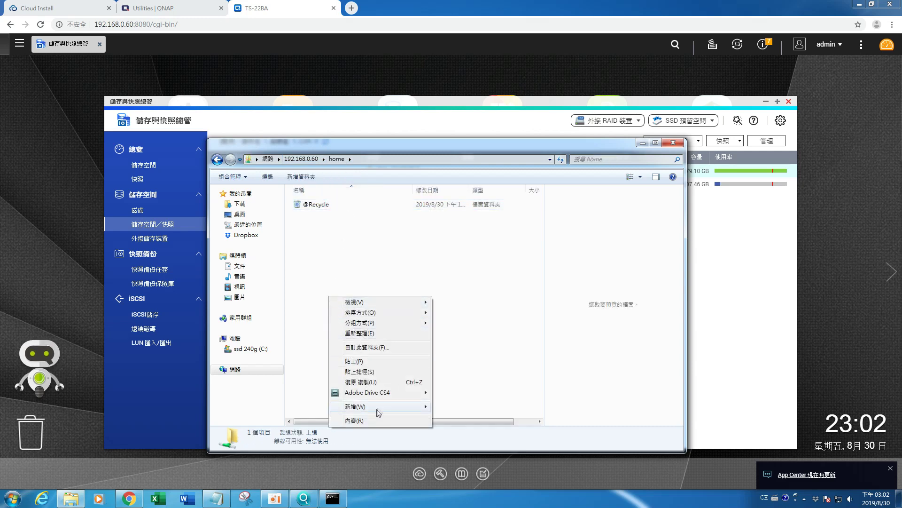
mouse_move(377, 408)
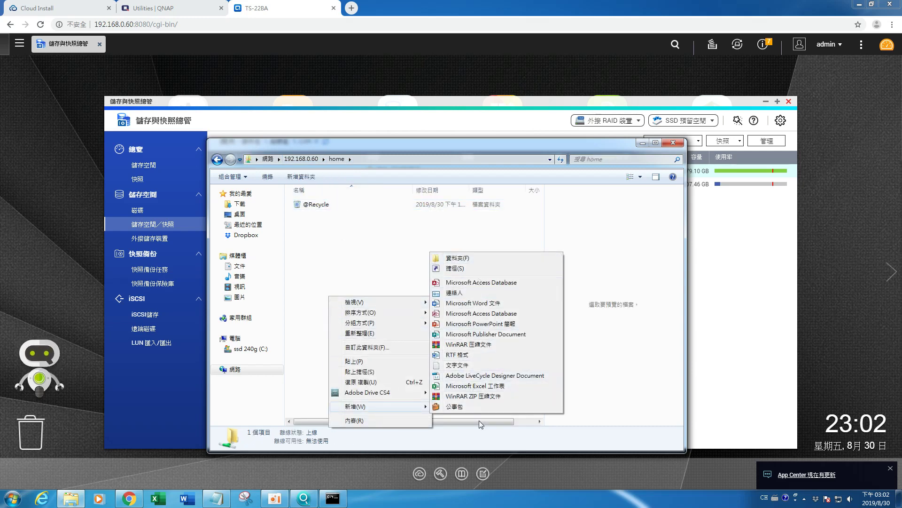
click(484, 258)
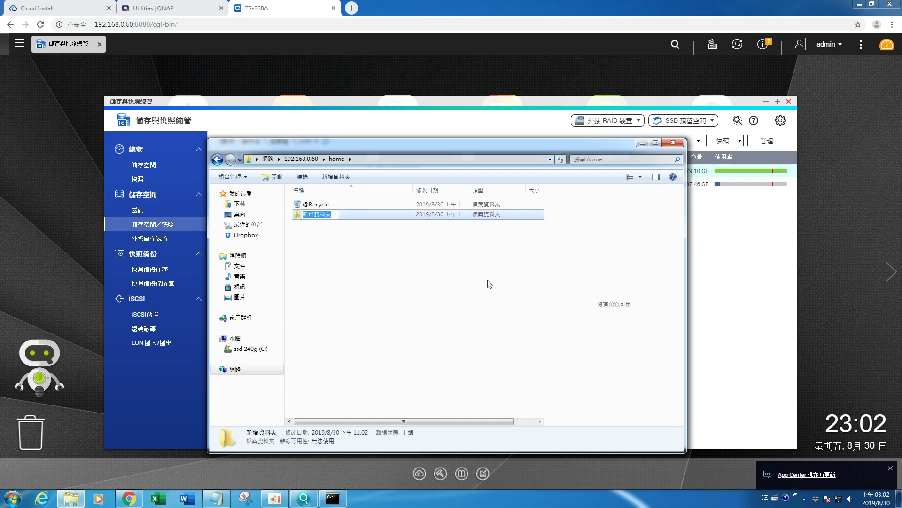
key(BackSpace)
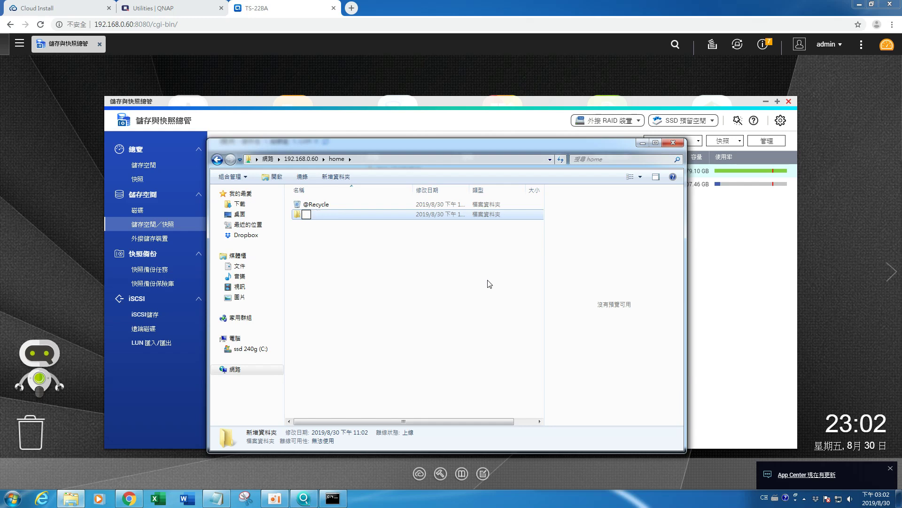
text(NAS DATA TEST)
key(Return)
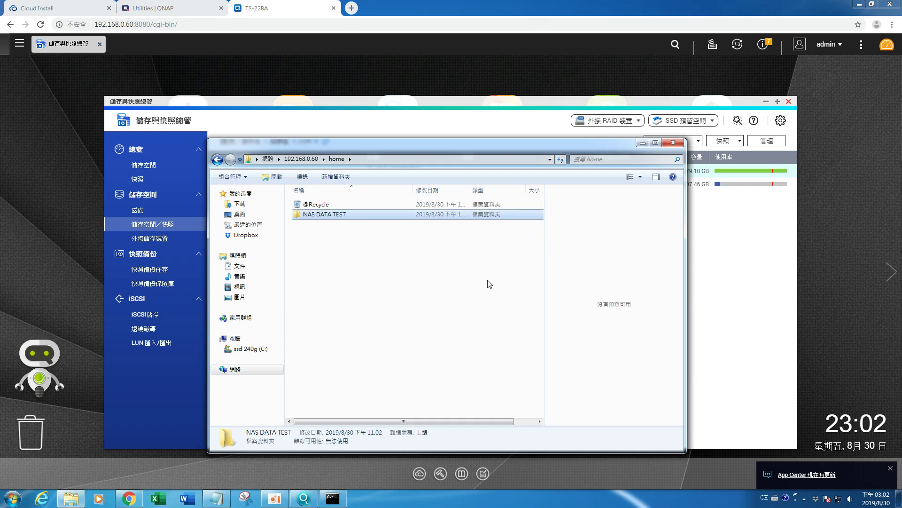
key(Return)
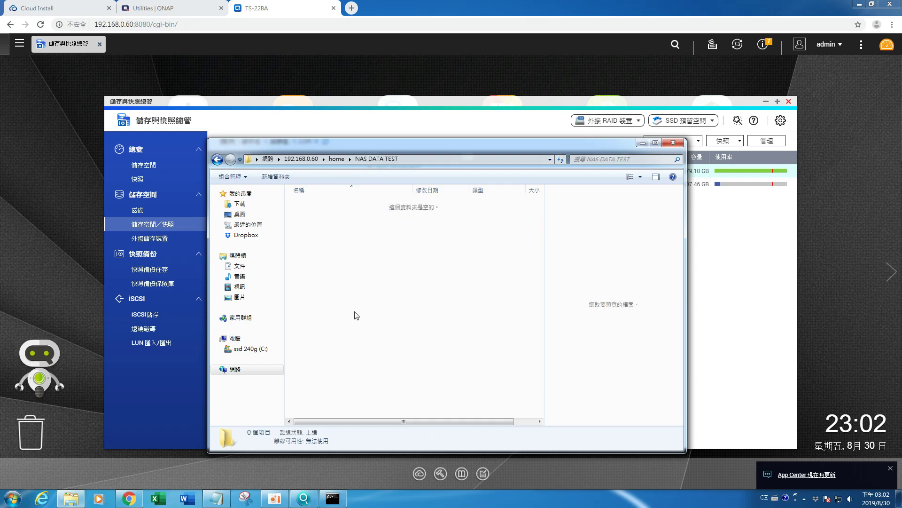
Step: Create a new text document named TEST in the NAS DATA TEST folder
right_click(355, 311)
mouse_move(389, 424)
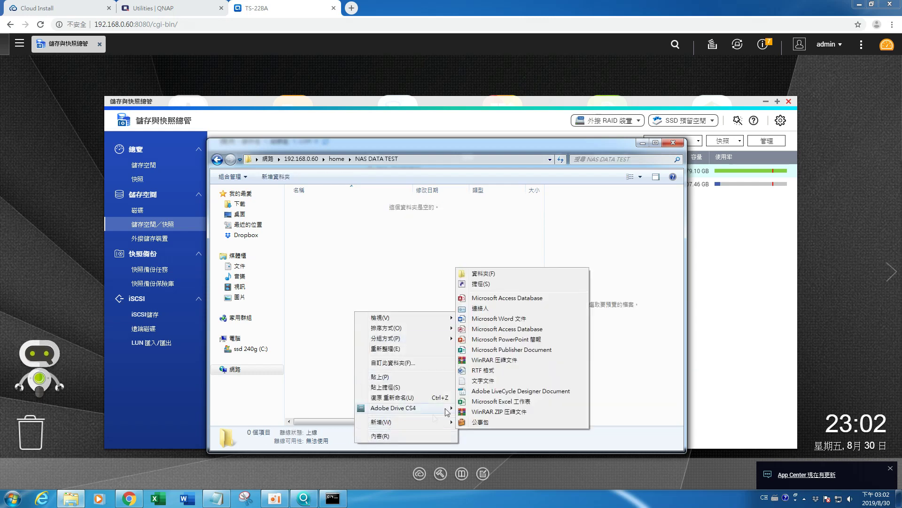
click(477, 381)
text(TEST)
key(Return)
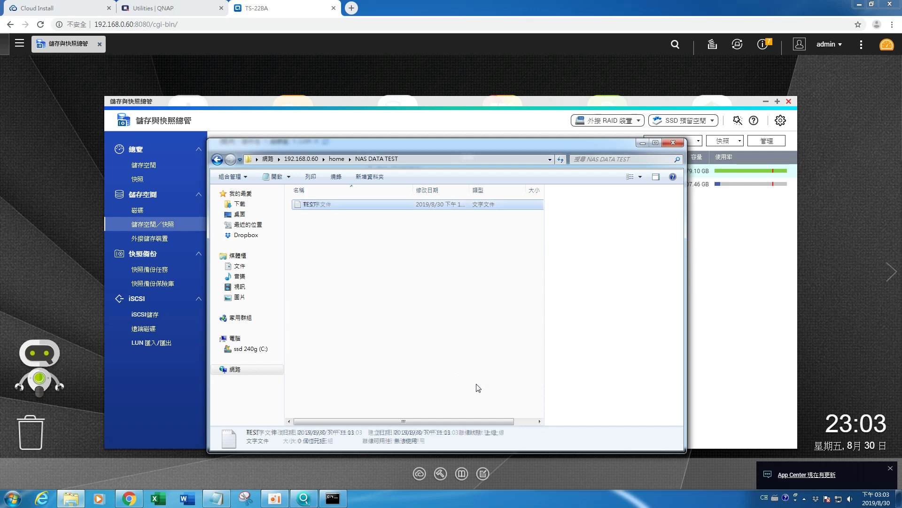
Step: Write TEST inside TEST.txt, save it, and show the desktop
key(Return)
text(TEST)
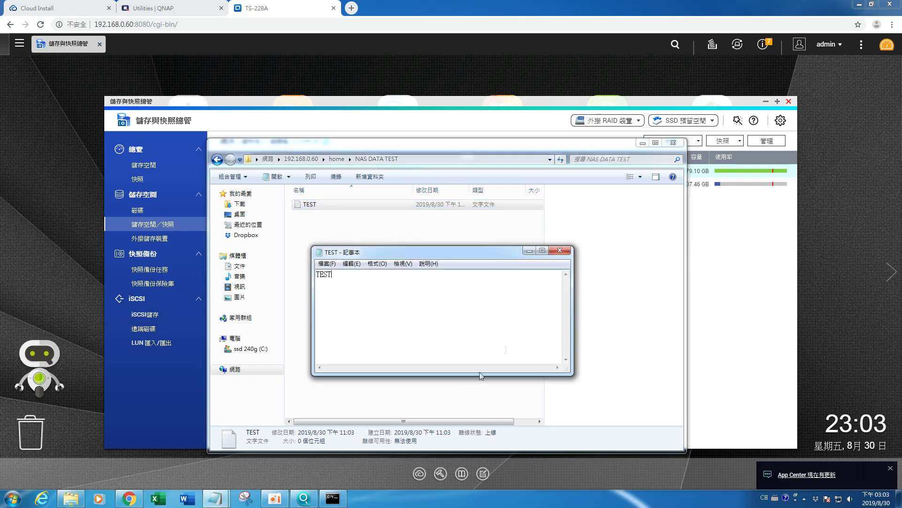
click(566, 253)
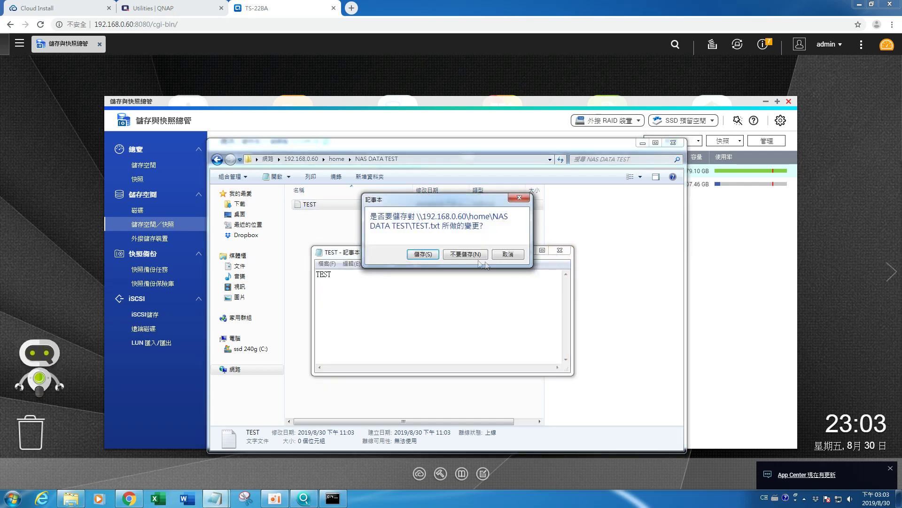
click(433, 256)
click(366, 240)
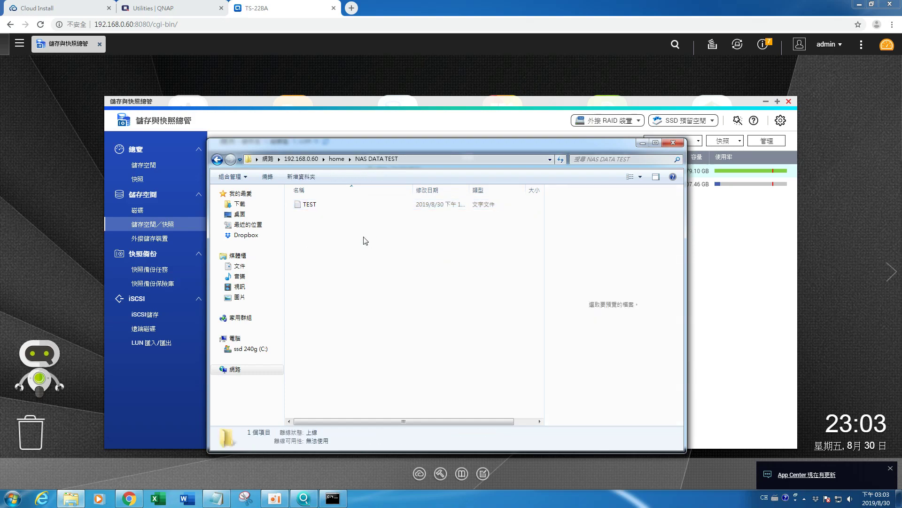
key(super+d)
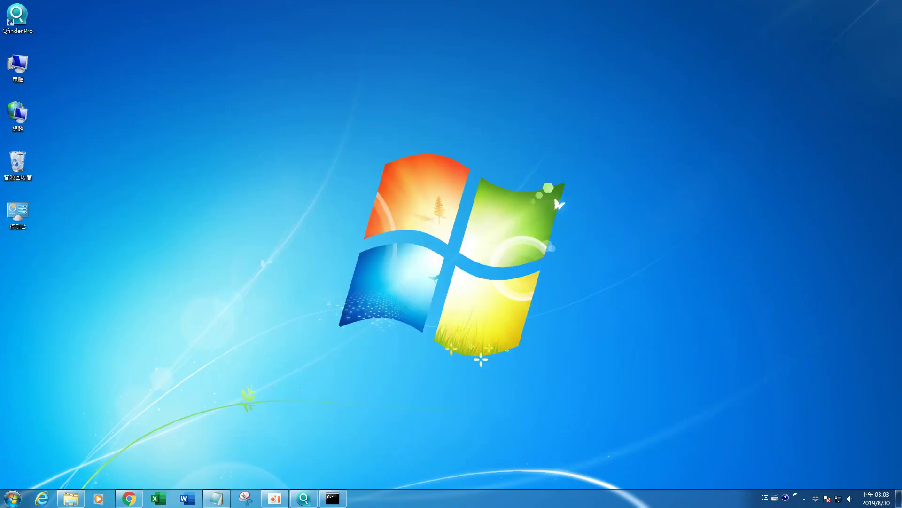
Step: Bring Explorer back and navigate it to the NAS home share
click(67, 502)
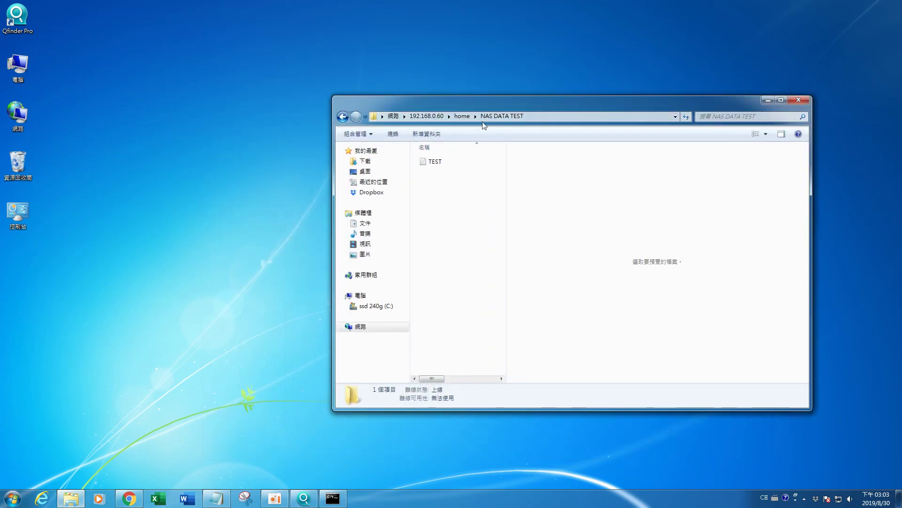
click(470, 116)
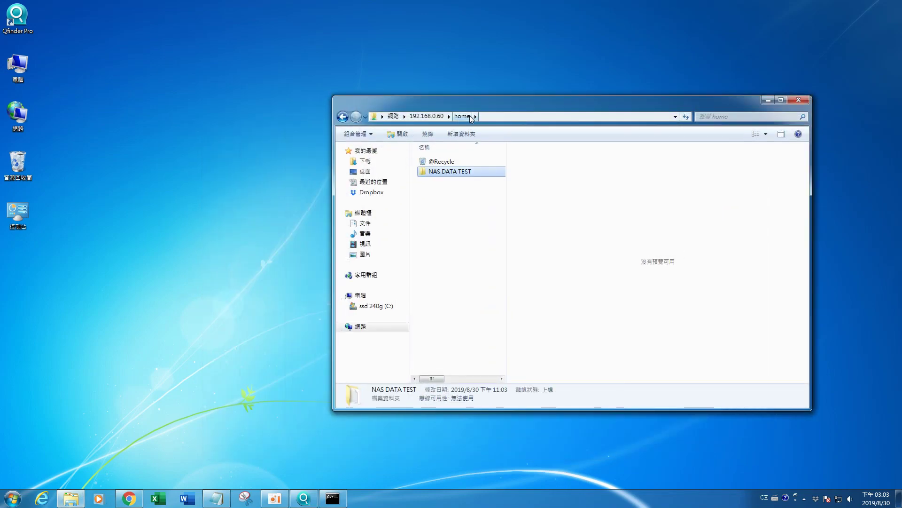
click(427, 116)
double_click(467, 158)
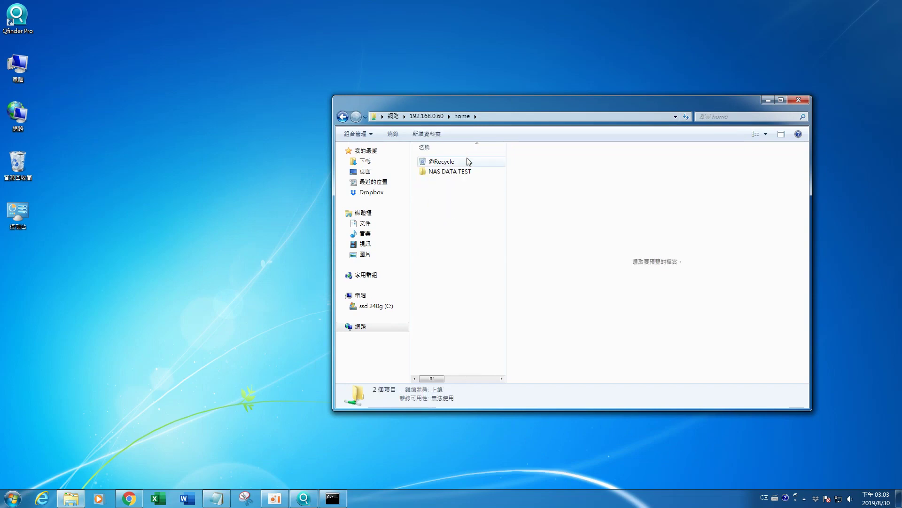
Step: Create a new desktop folder keeping the default name 新增資料夾
right_click(141, 205)
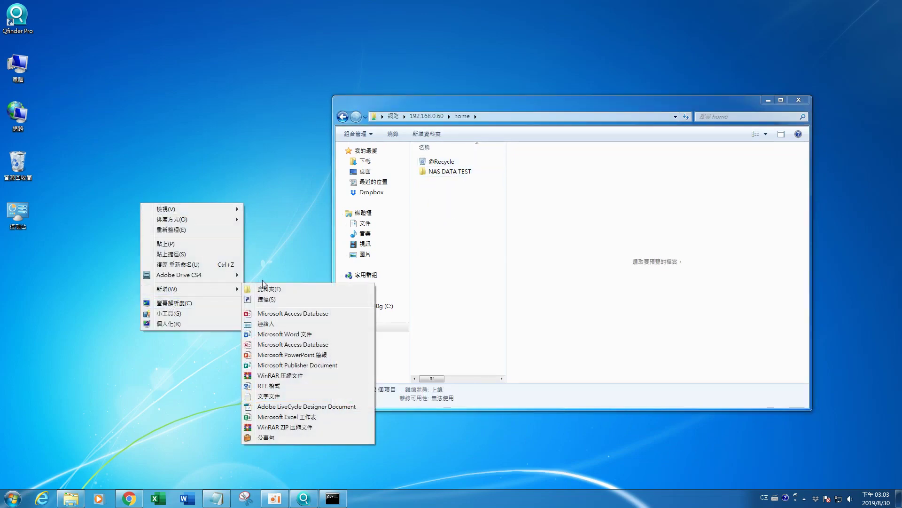
mouse_move(233, 292)
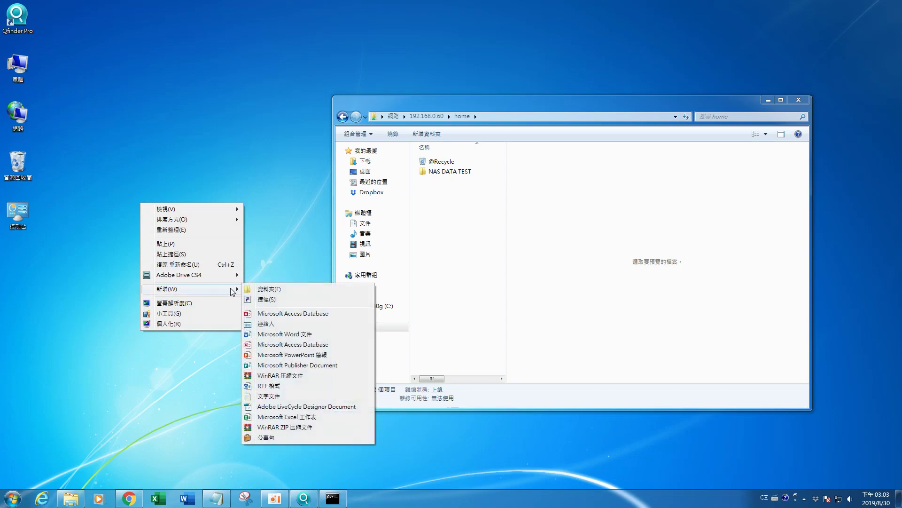
click(268, 290)
click(224, 253)
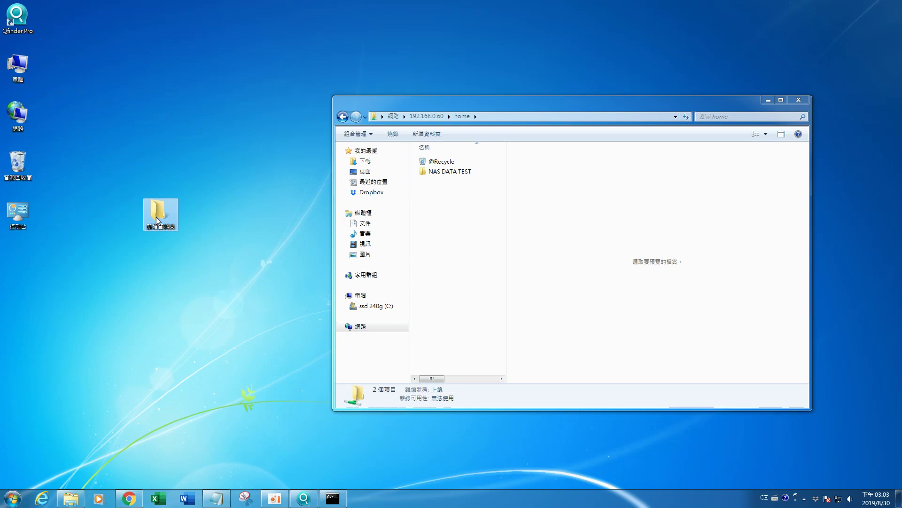
Step: Copy the 新增資料夾 folder into NAS DATA TEST, then return to the browser
double_click(456, 172)
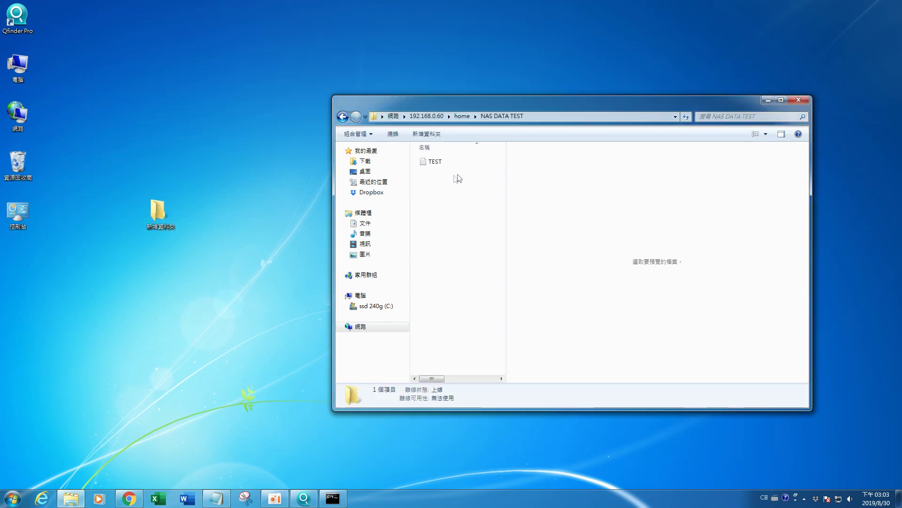
click(156, 215)
drag(155, 218, 438, 228)
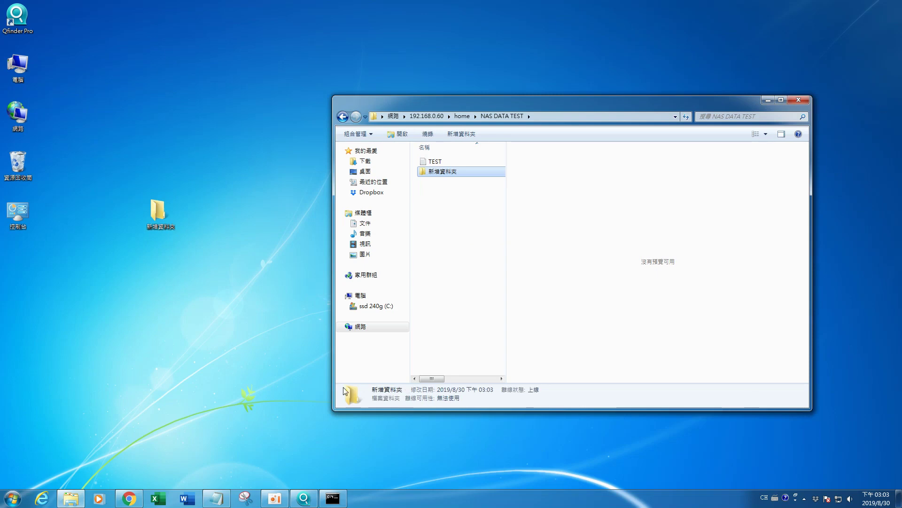
click(277, 497)
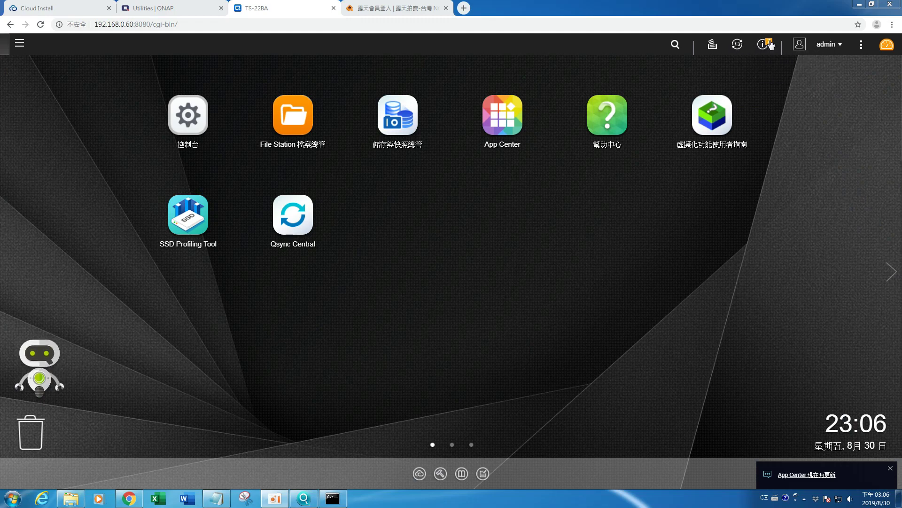
Step: Open the QTS Dashboard and check the DataVol1 storage summary
click(841, 45)
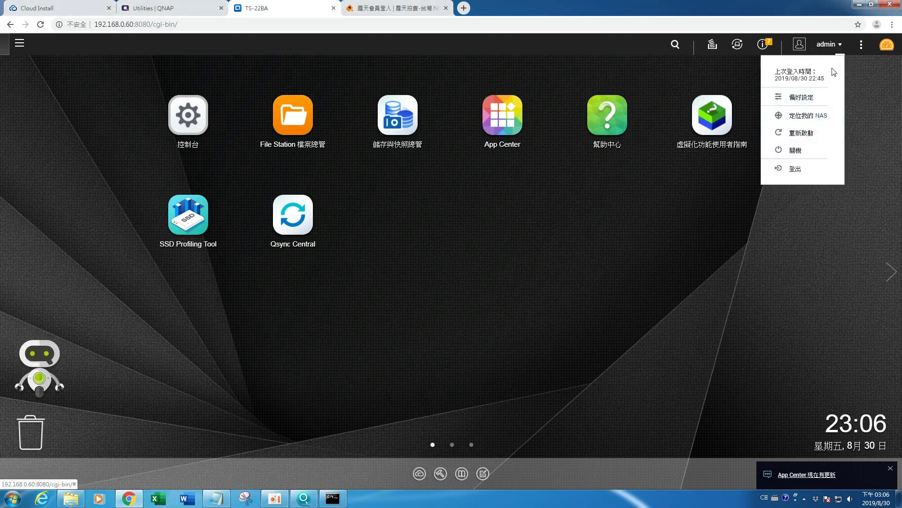
click(863, 46)
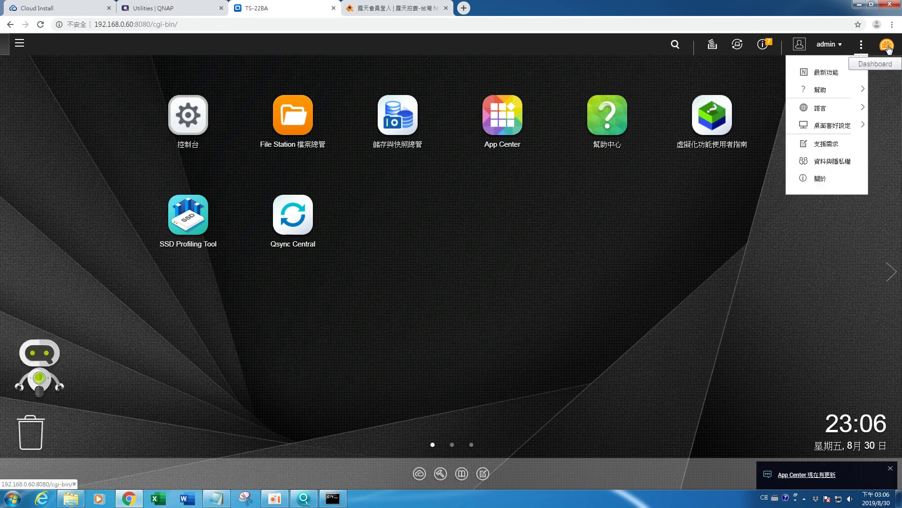
click(887, 46)
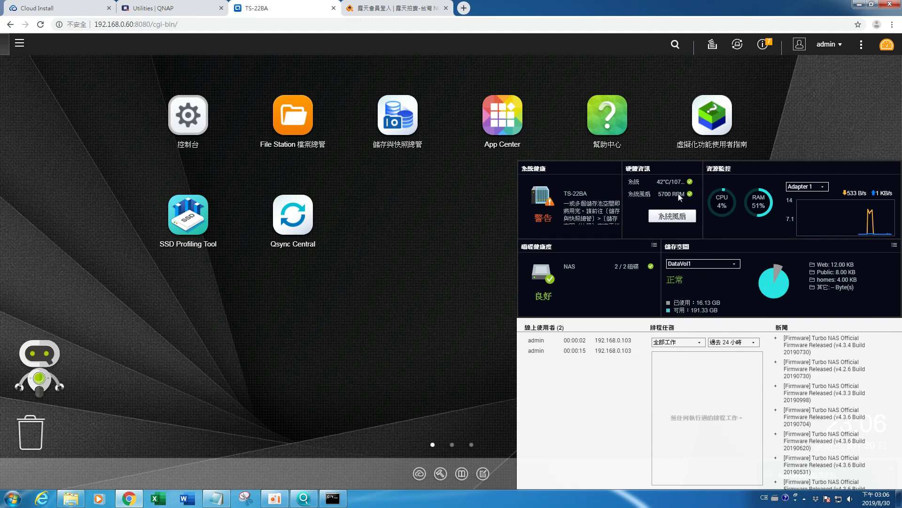
click(734, 265)
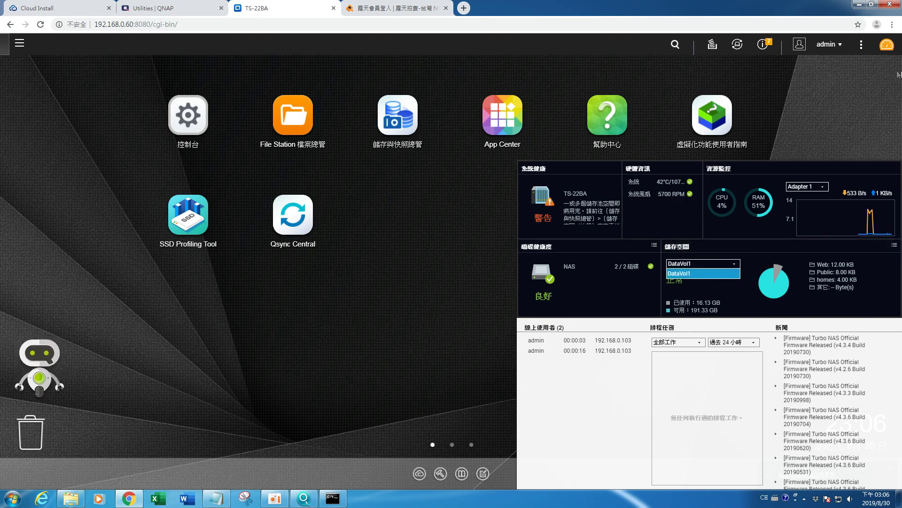
click(887, 45)
Step: Hide the Dashboard and open the Control Panel (控制台)
click(886, 46)
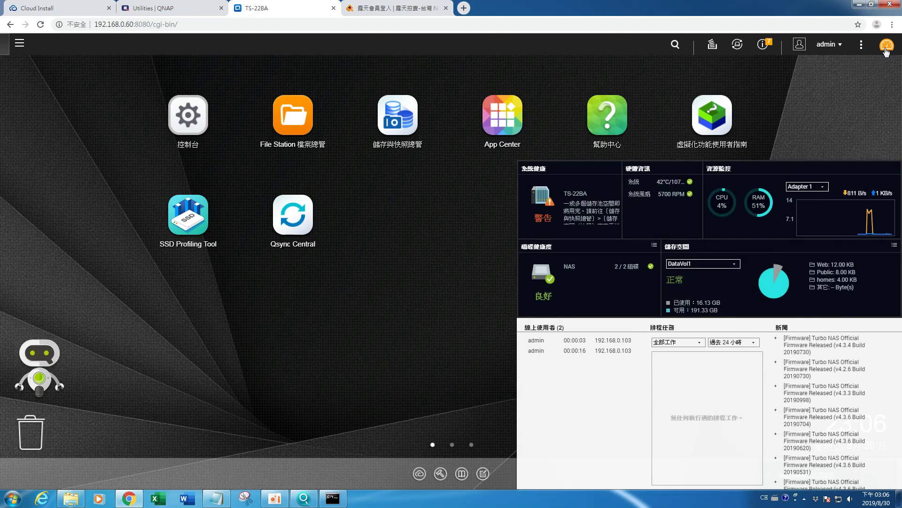
click(886, 49)
click(188, 135)
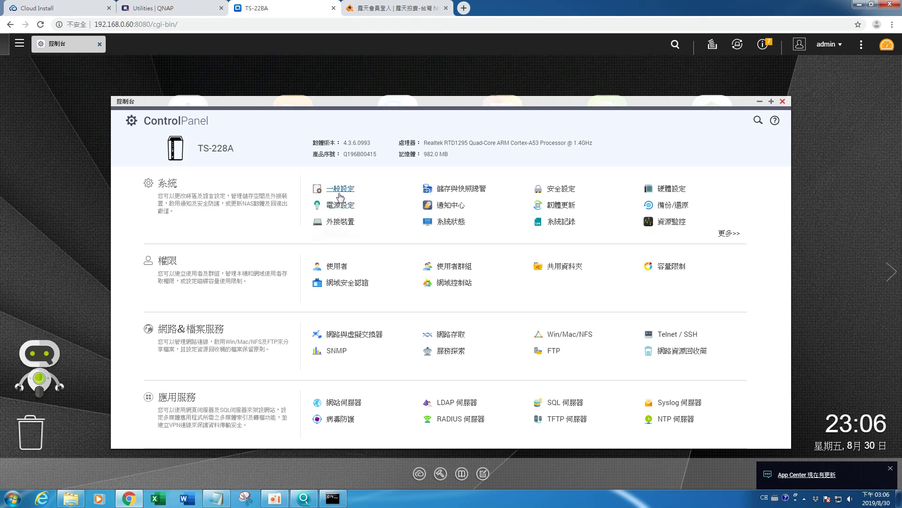
Step: View the 一般設定 and 硬體設定 pages, close Control Panel, and launch File Station
click(343, 190)
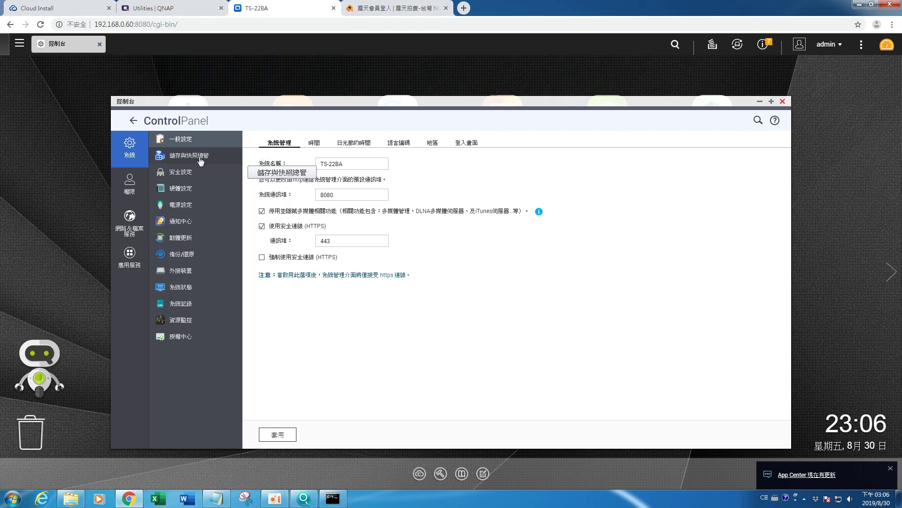
click(179, 188)
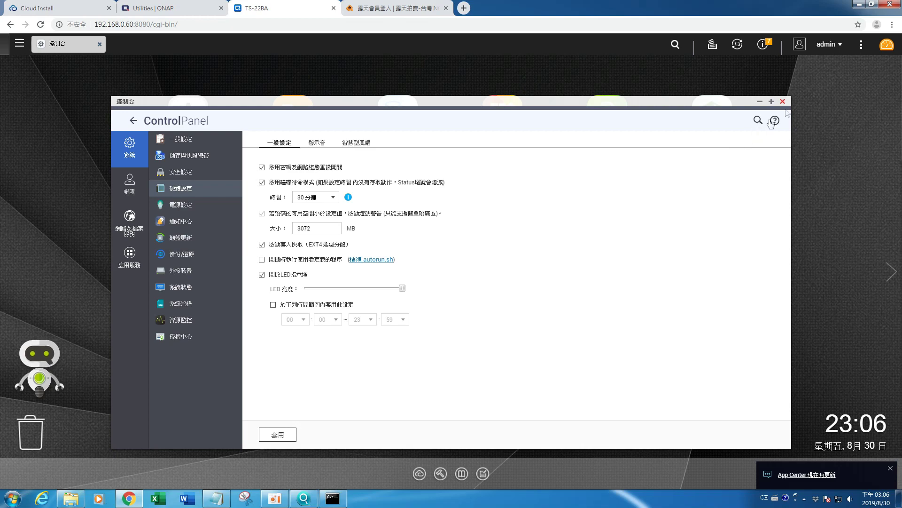
click(782, 101)
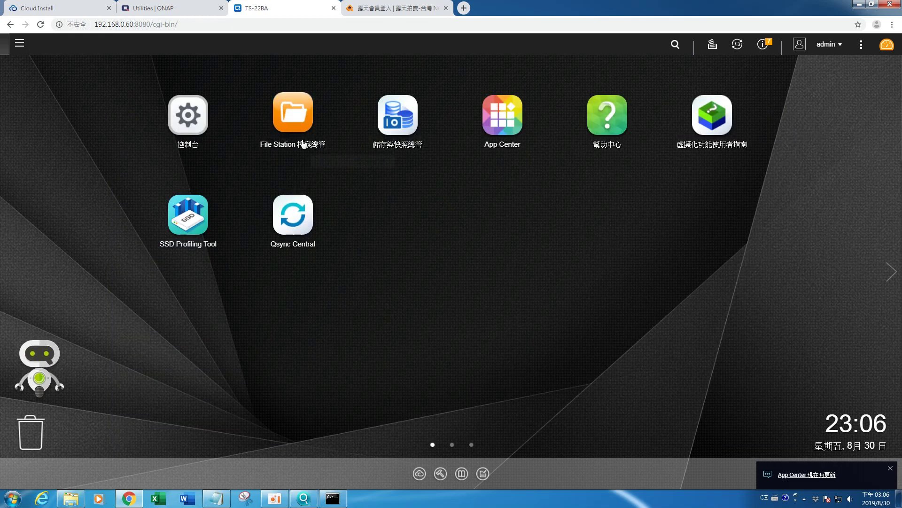
click(303, 115)
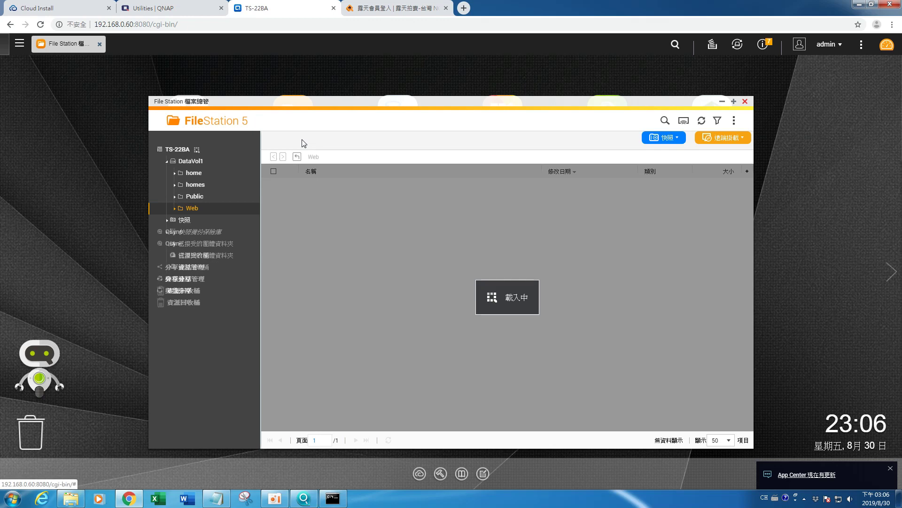
Step: Browse home/NAS DATA TEST in File Station to find TEST.txt and 新增資料夾
click(195, 172)
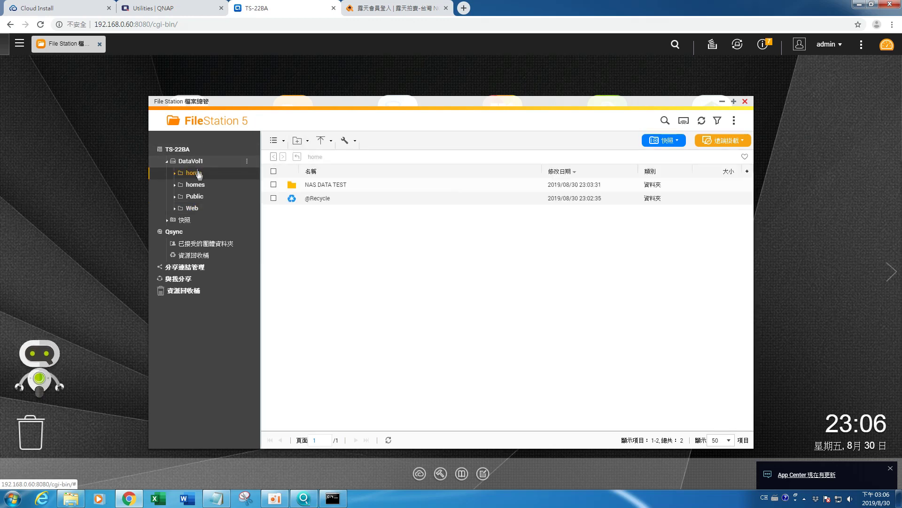
click(327, 185)
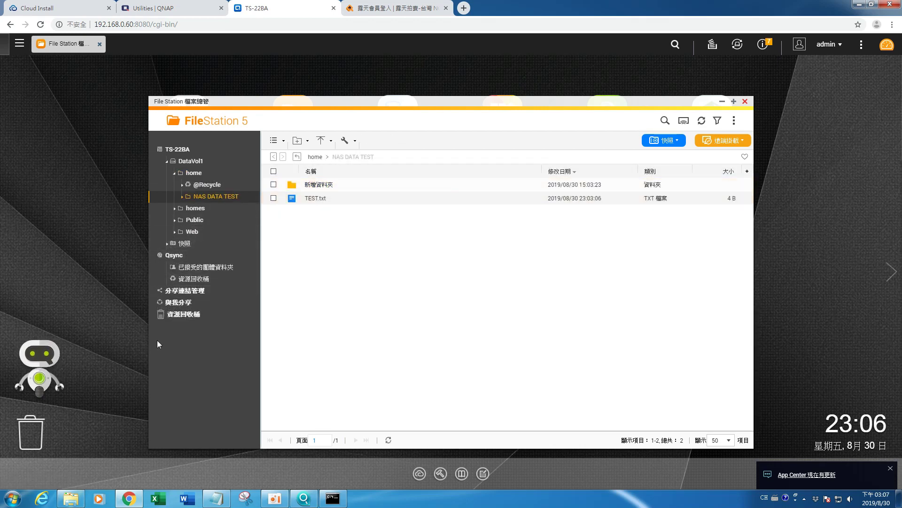
Step: In 儲存與快照總管, view the 磁碟 and 儲存空間／快照 pages, then close it
click(745, 101)
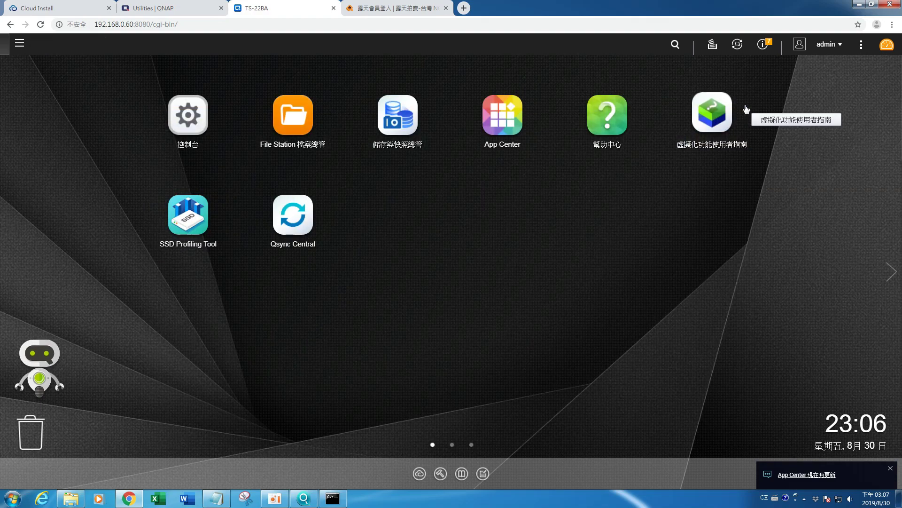
click(388, 142)
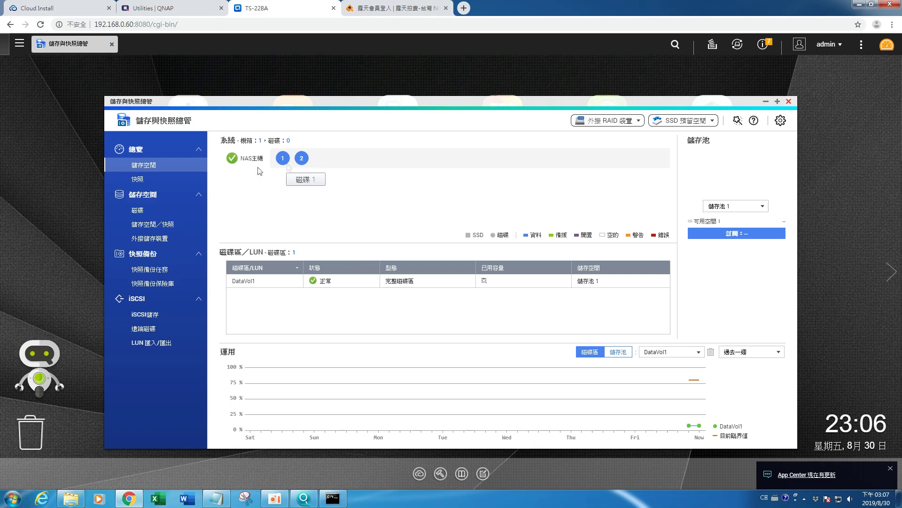
click(147, 211)
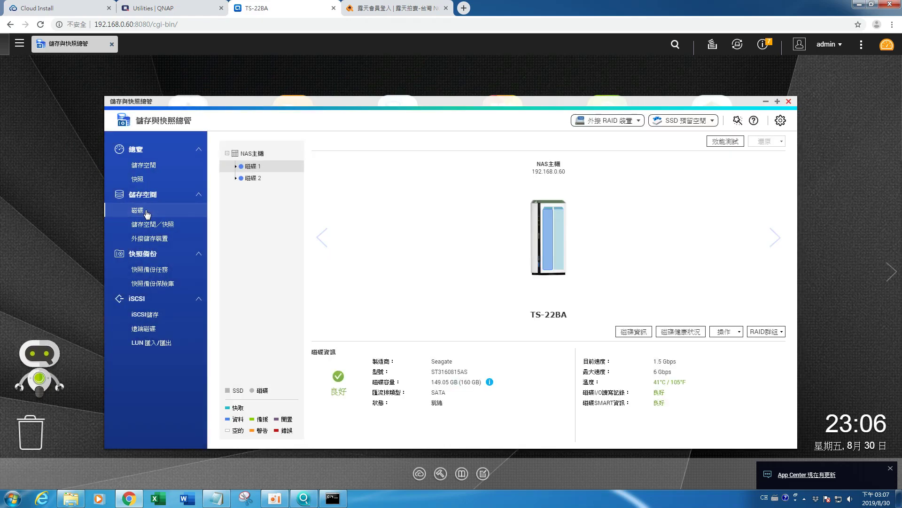
click(141, 225)
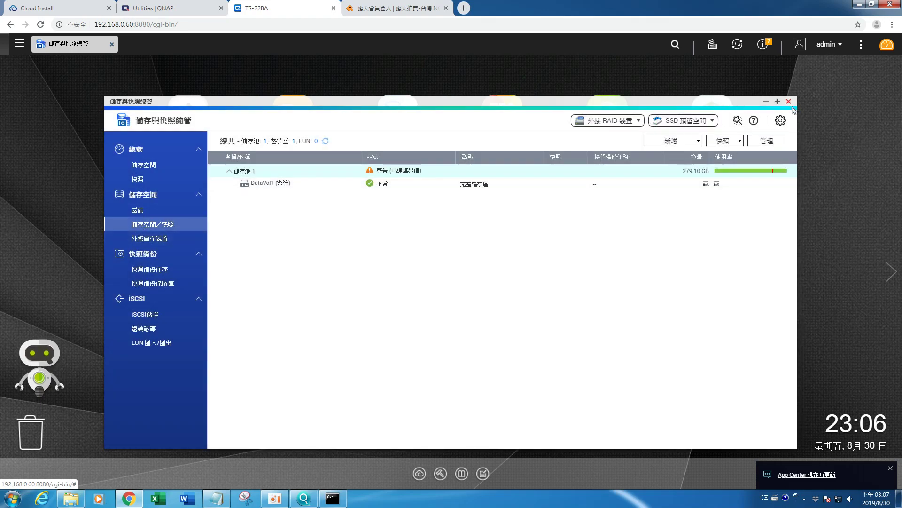
click(789, 101)
Step: Launch App Center and dismiss its welcome guide
click(503, 117)
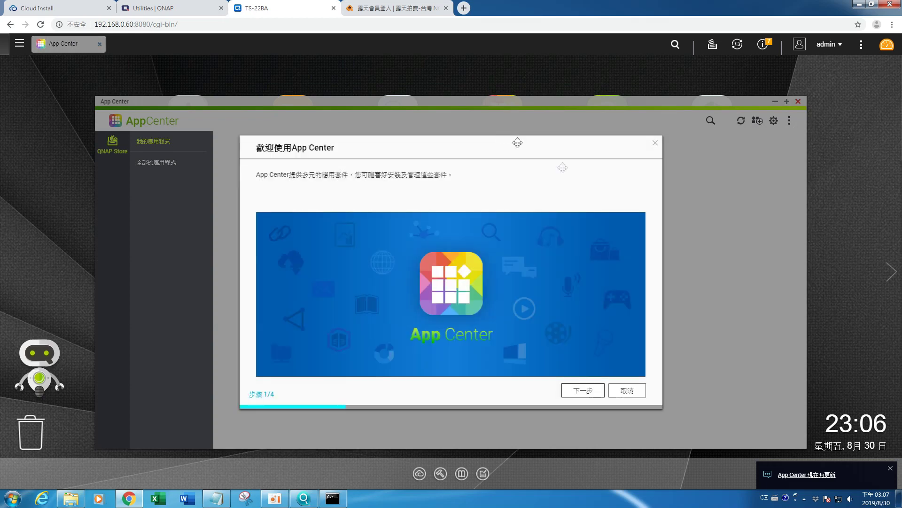
click(627, 390)
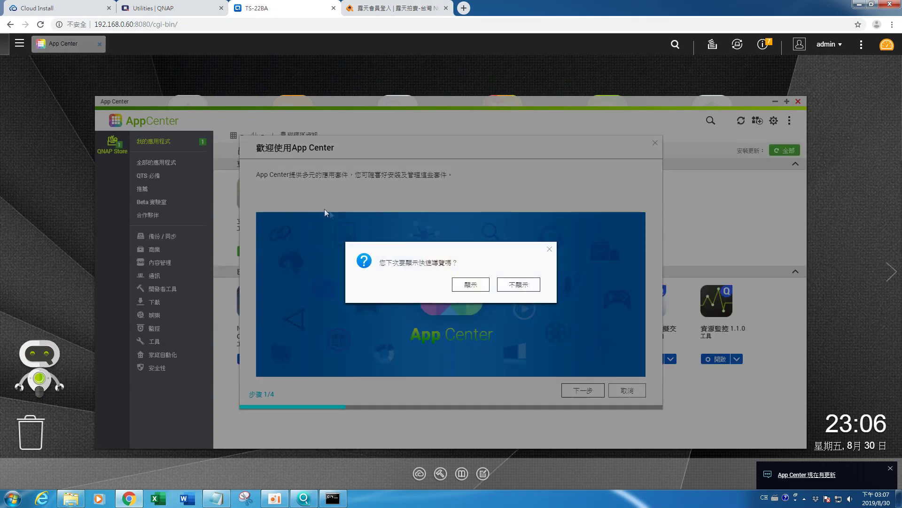
click(474, 283)
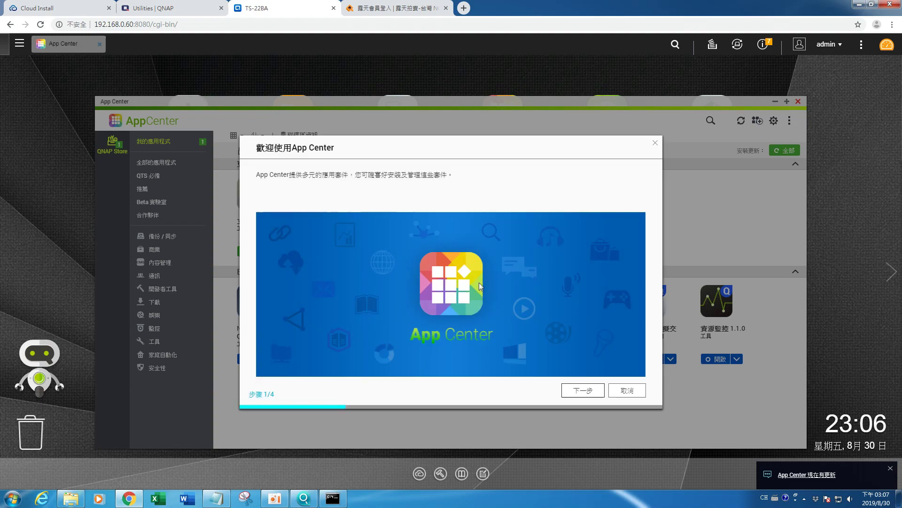
Step: Browse the 全部的應用程式, QTS 必備, 推薦, Beta 實驗室 and 合作夥伴 lists, then close App Center
click(181, 165)
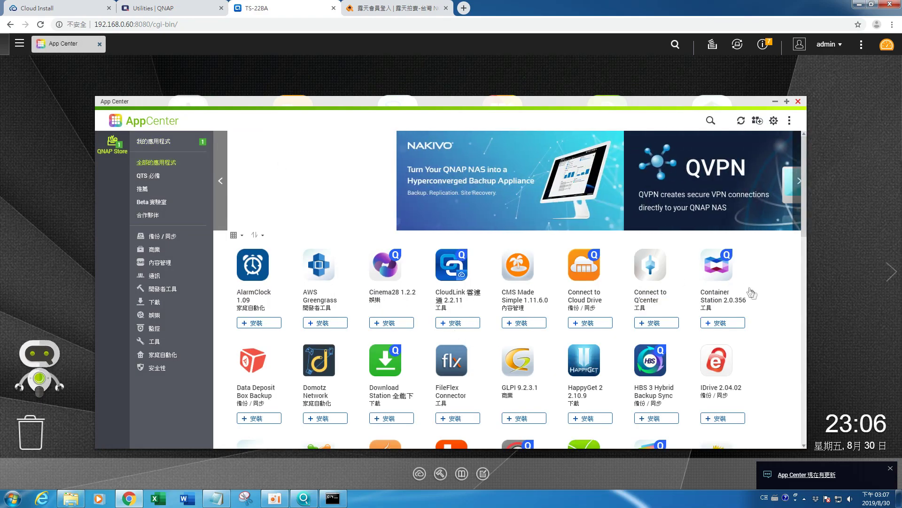
scroll(752, 295, down, 5)
scroll(754, 295, down, 7)
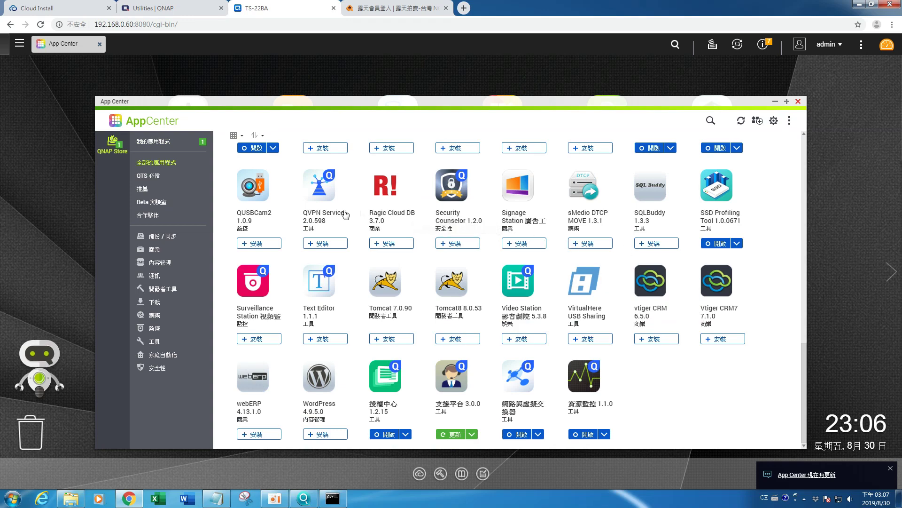
click(147, 178)
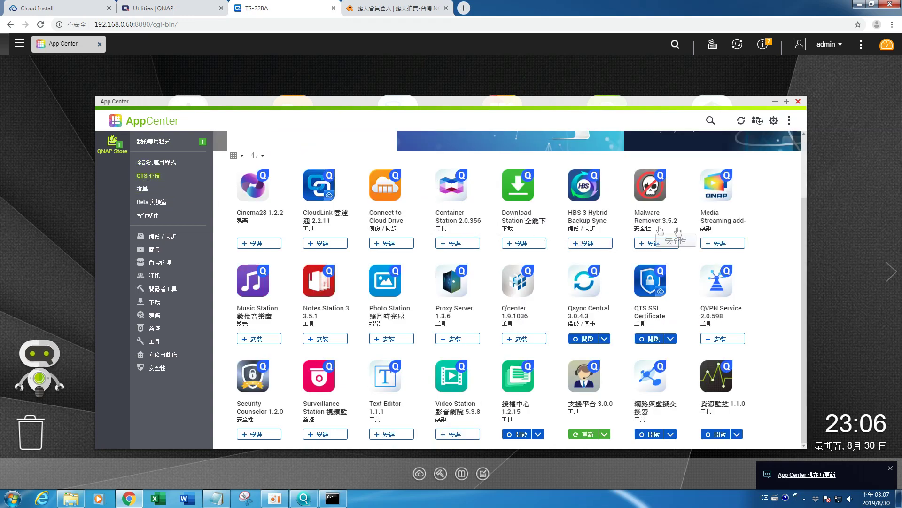
click(152, 190)
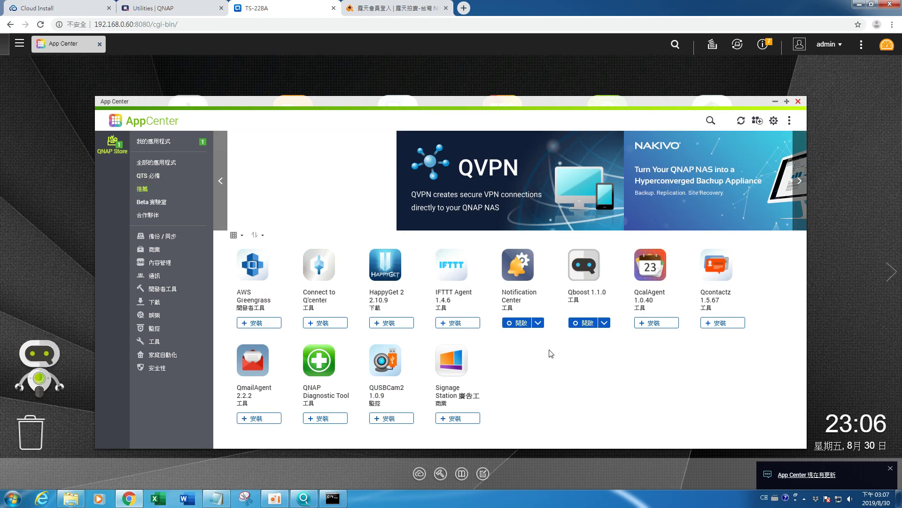
click(156, 205)
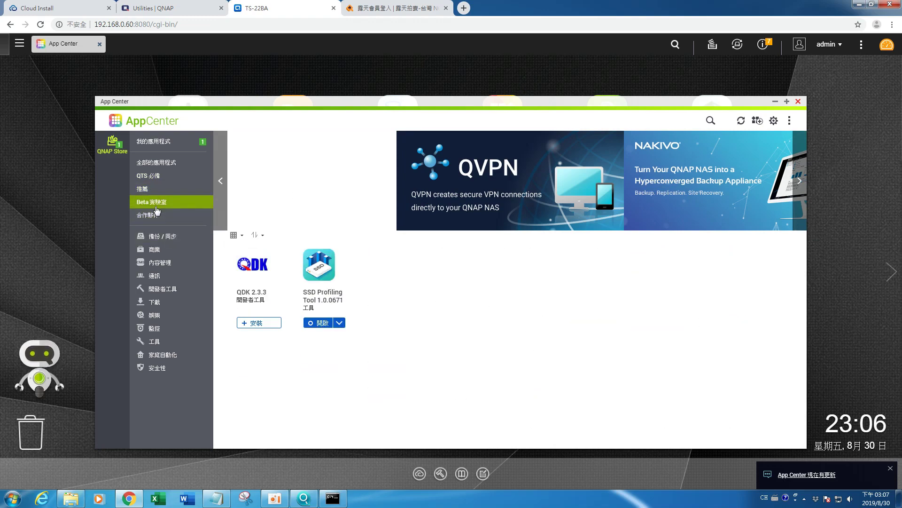
click(156, 215)
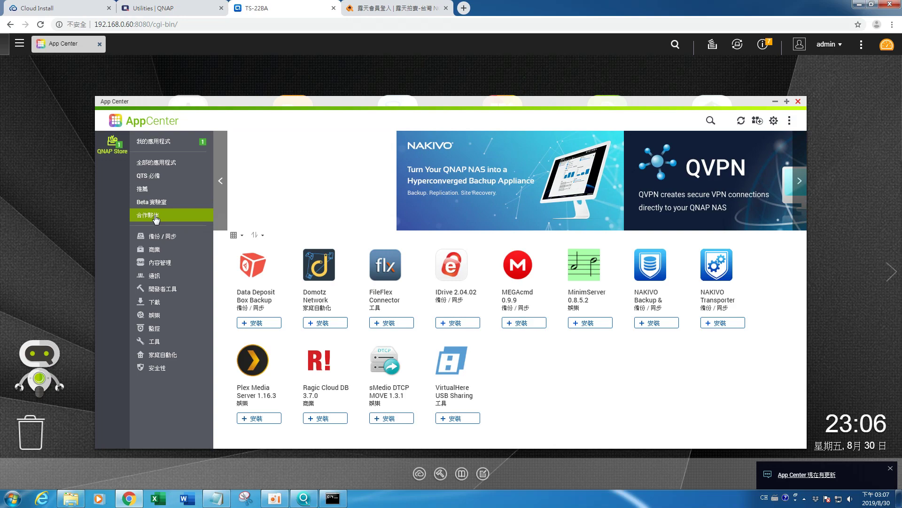
click(800, 101)
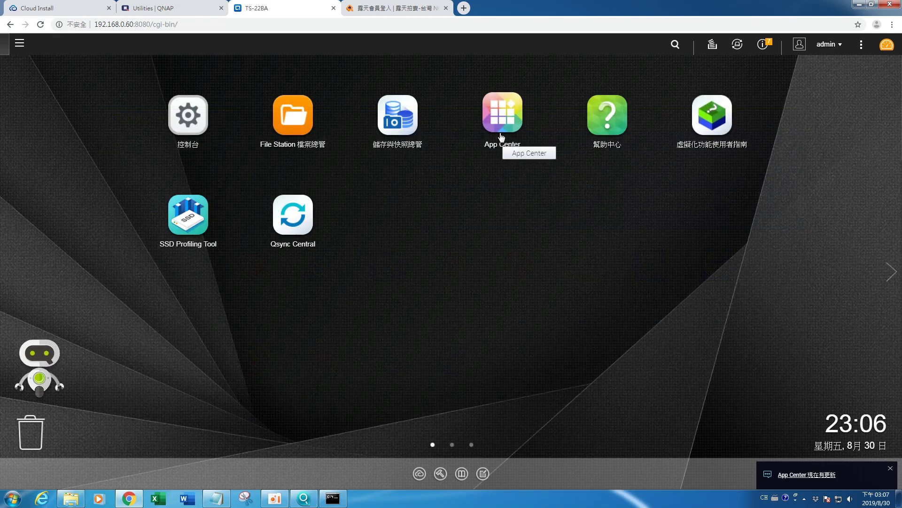
Step: Read the QTS System Manual desktop topics in HelpCenter, then glance at the Virtualization Guide
click(618, 126)
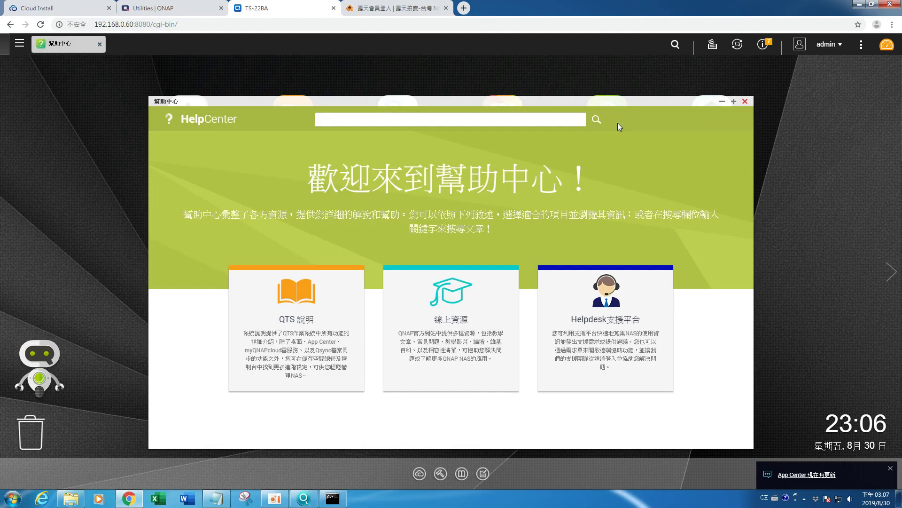
click(299, 320)
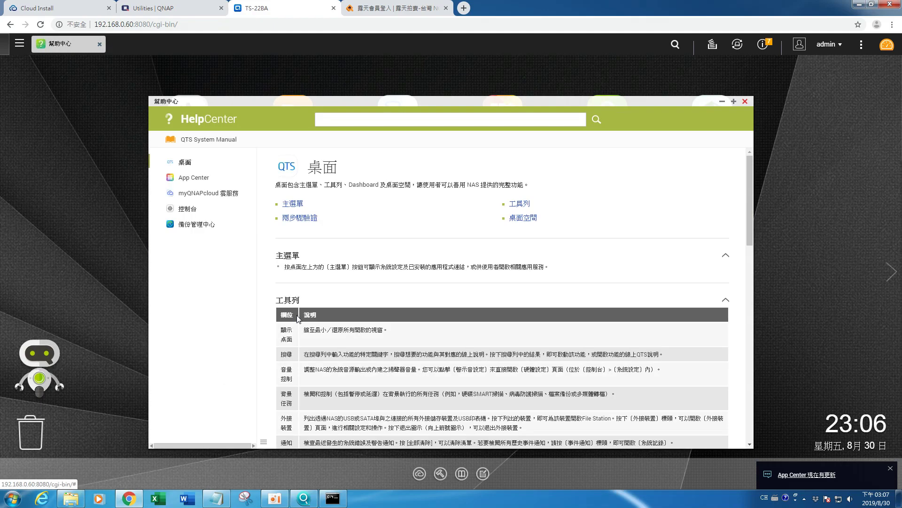
scroll(380, 278, down, 10)
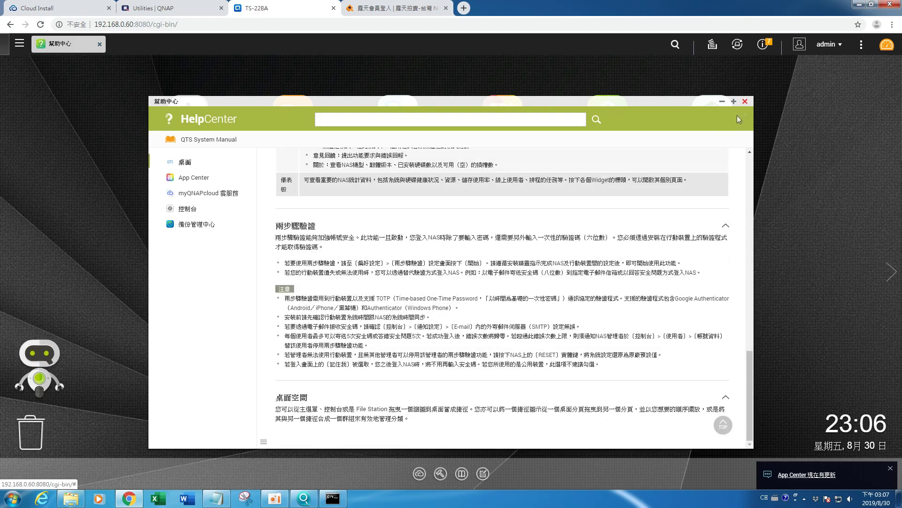
click(745, 102)
click(723, 115)
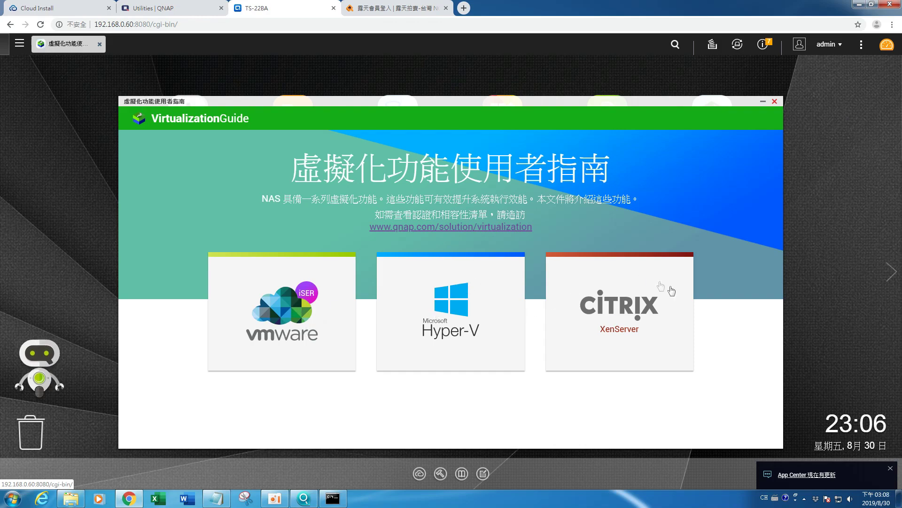
click(774, 102)
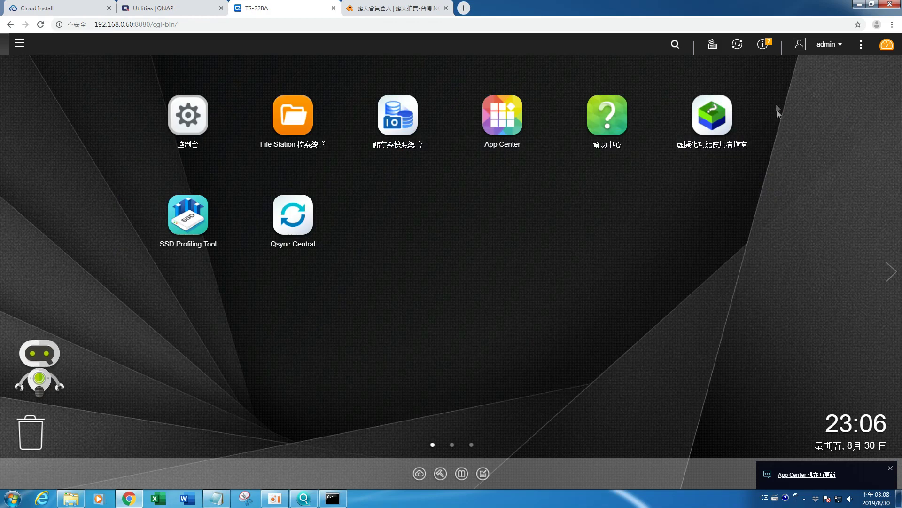
Step: Launch SSD Profiling Tool and accept its user agreement
click(184, 230)
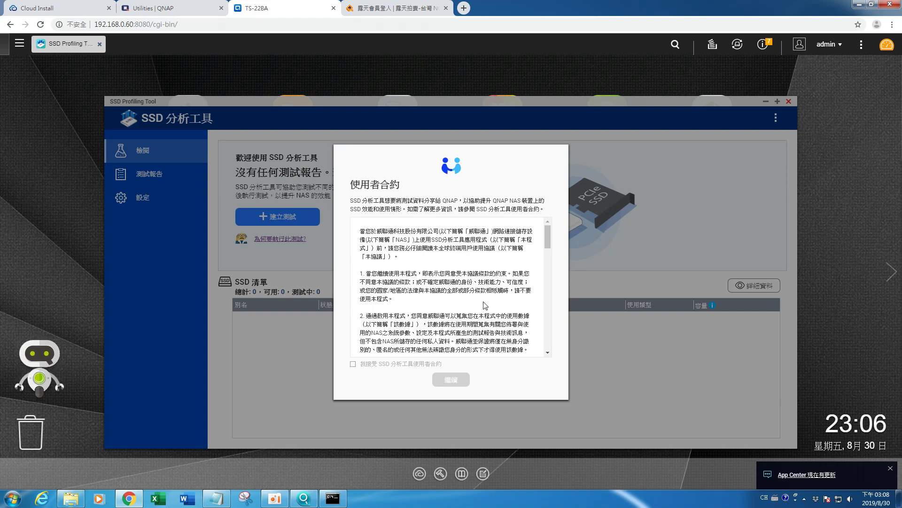
drag(548, 238, 533, 364)
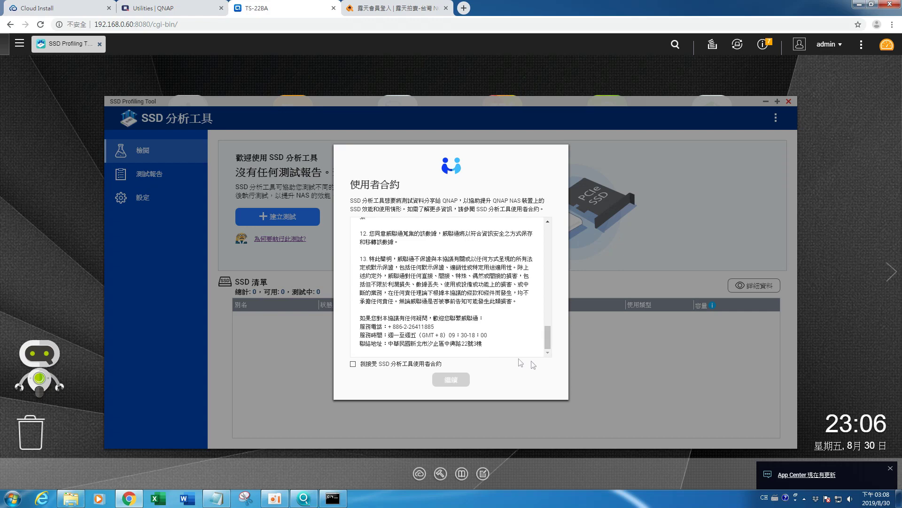
click(353, 365)
click(447, 380)
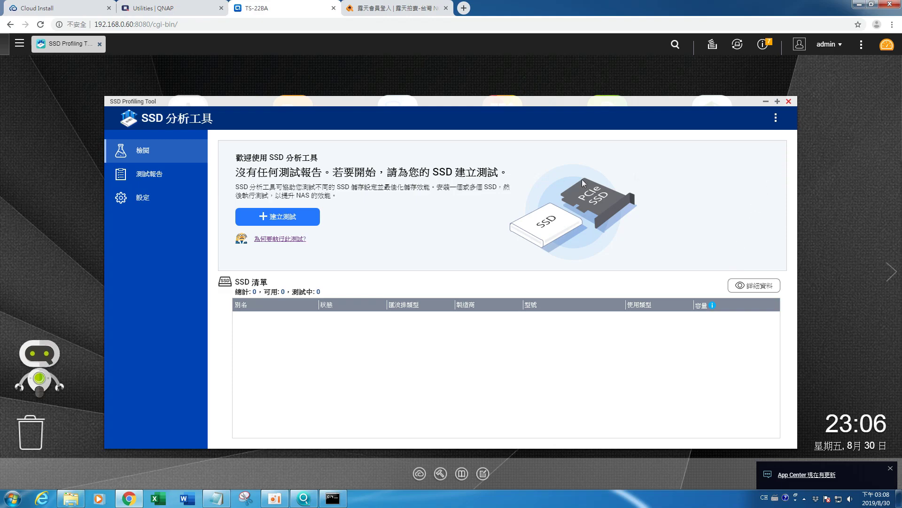
Step: Check the empty test reports and 30-report limit setting, then close the tool
click(174, 178)
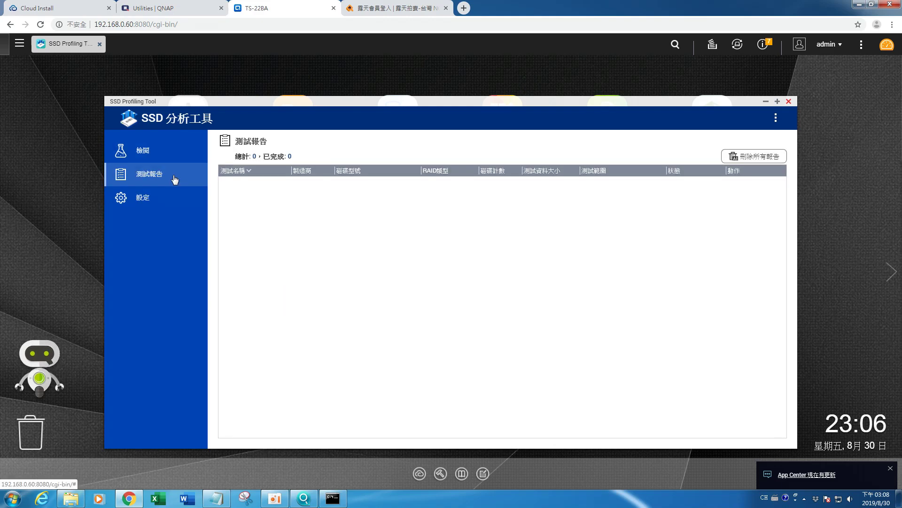
click(154, 200)
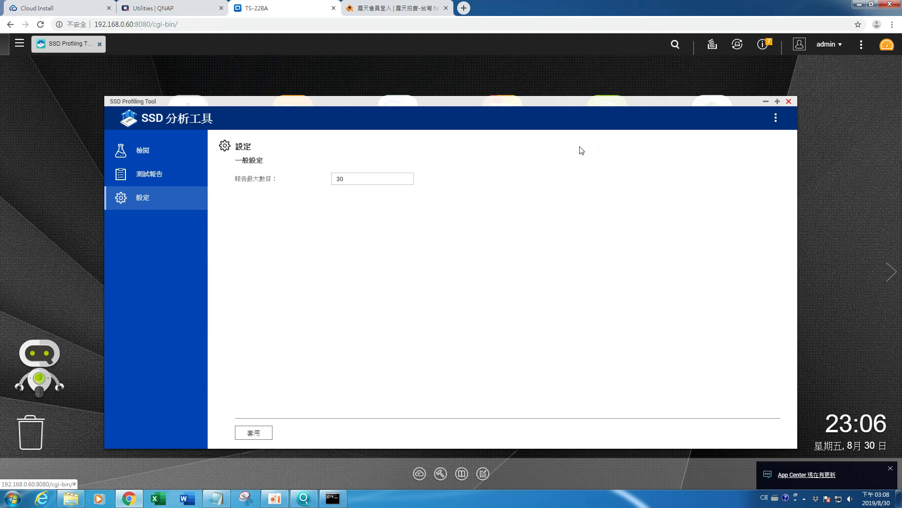
click(789, 102)
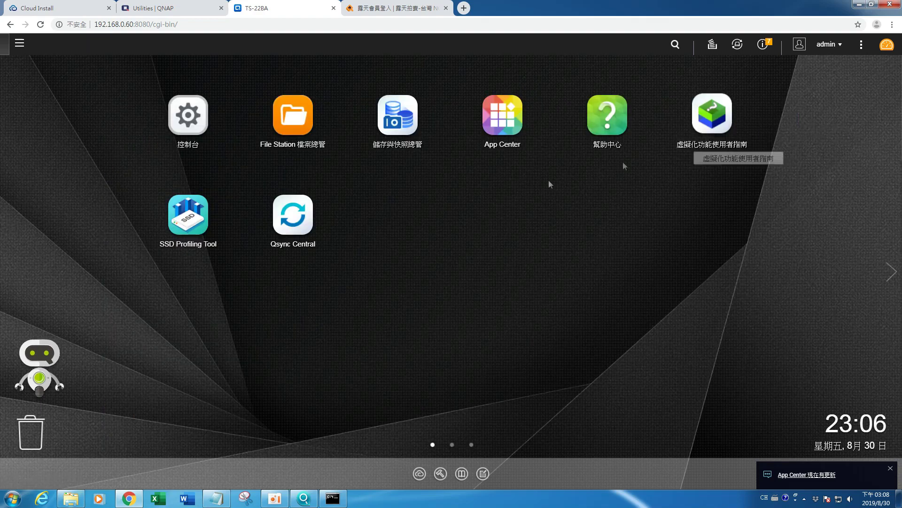
Step: Launch Qsync Central and complete its intro tour through 完成
click(293, 233)
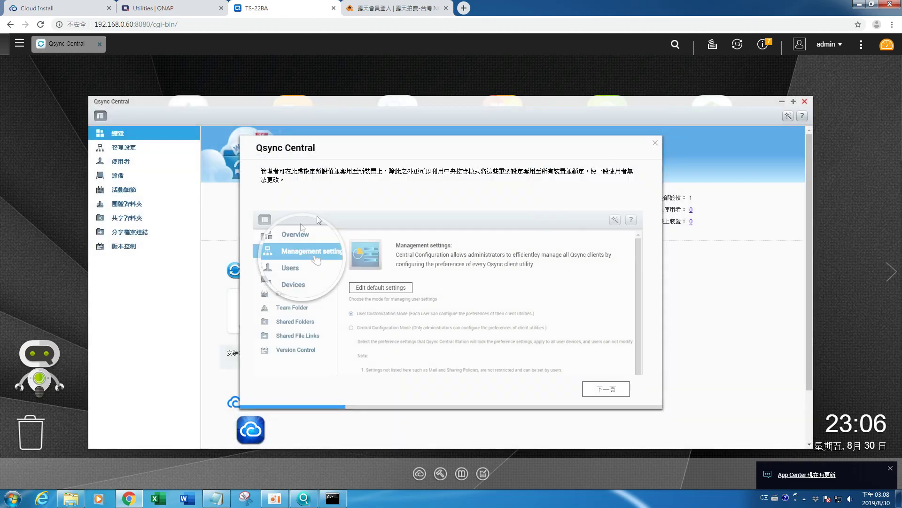
click(610, 391)
click(610, 392)
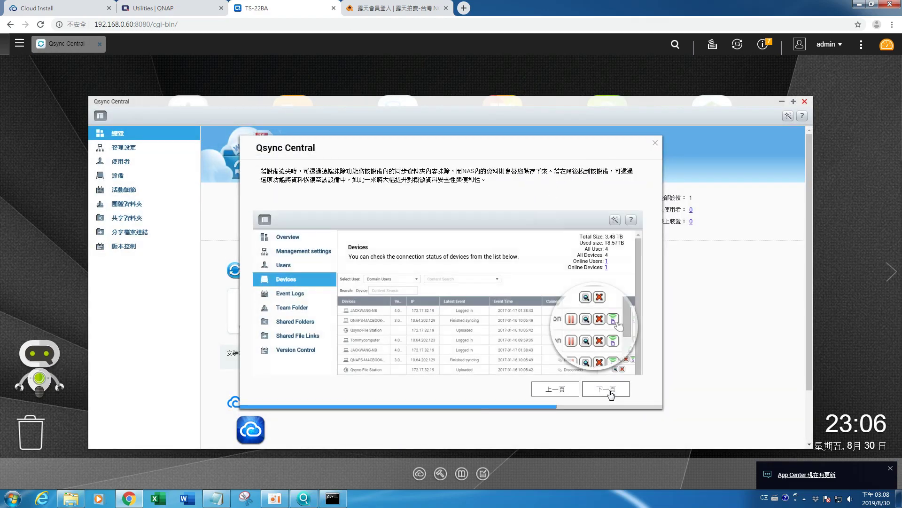
click(610, 392)
click(610, 392)
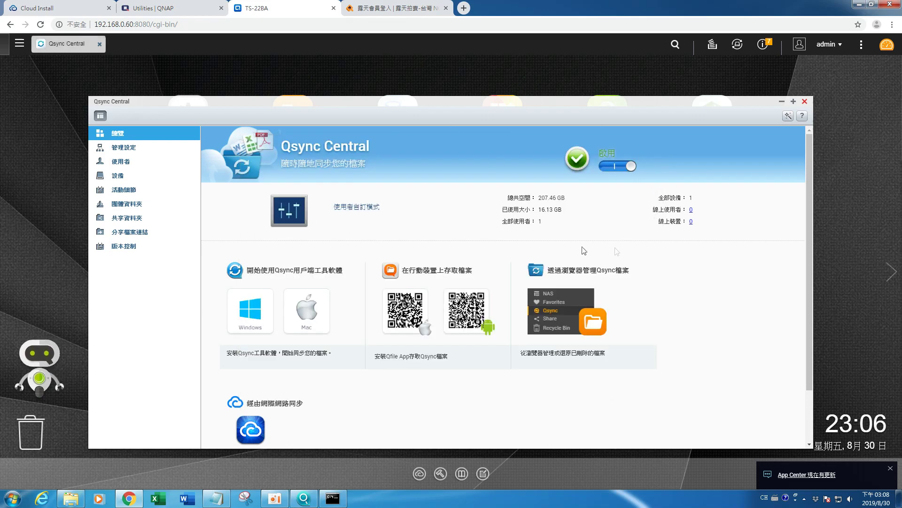
Step: Review the 管理設定, 使用者 and 設備 pages, then close Qsync Central
click(163, 151)
click(142, 161)
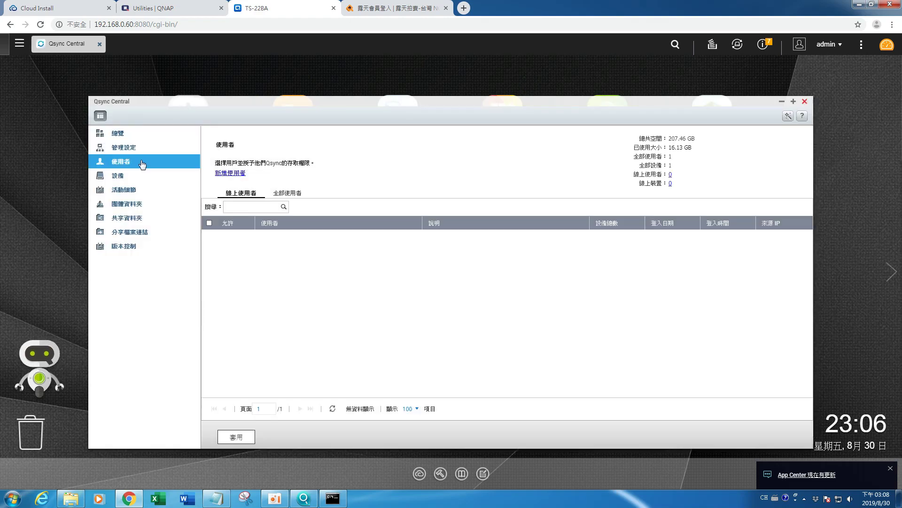
click(130, 178)
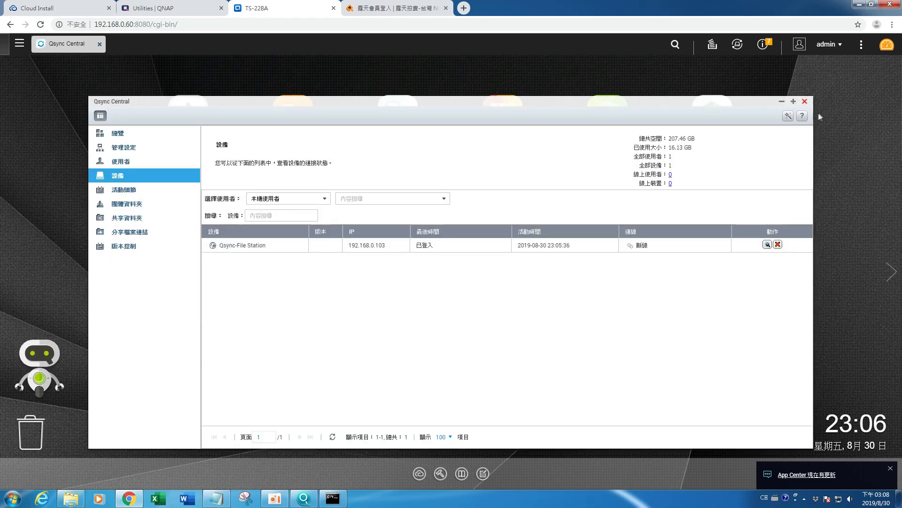
click(805, 102)
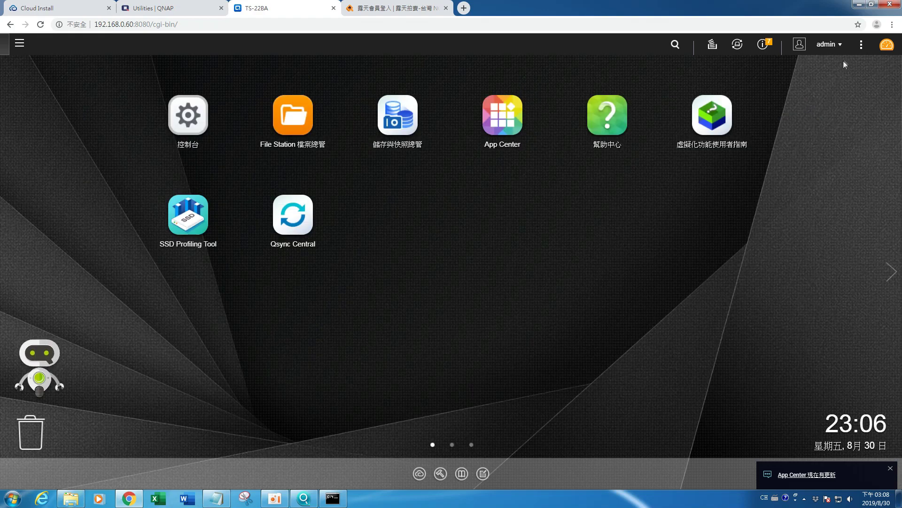
Step: Shut down the NAS via the admin menu's 關機, confirm with 是, and restore the ping window
click(839, 45)
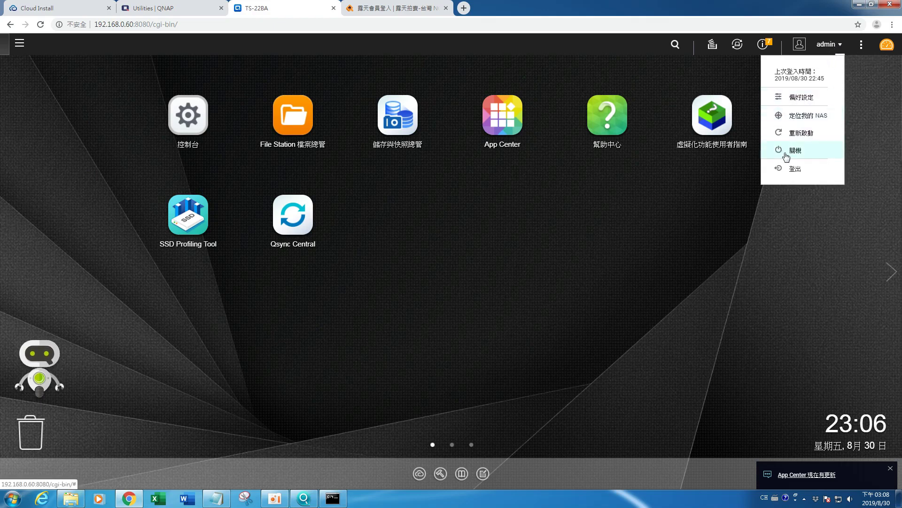
click(786, 151)
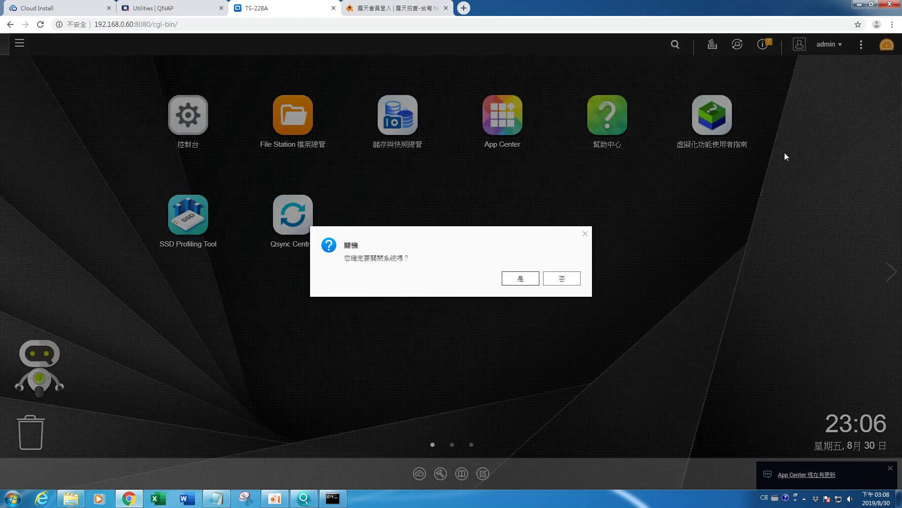
click(520, 279)
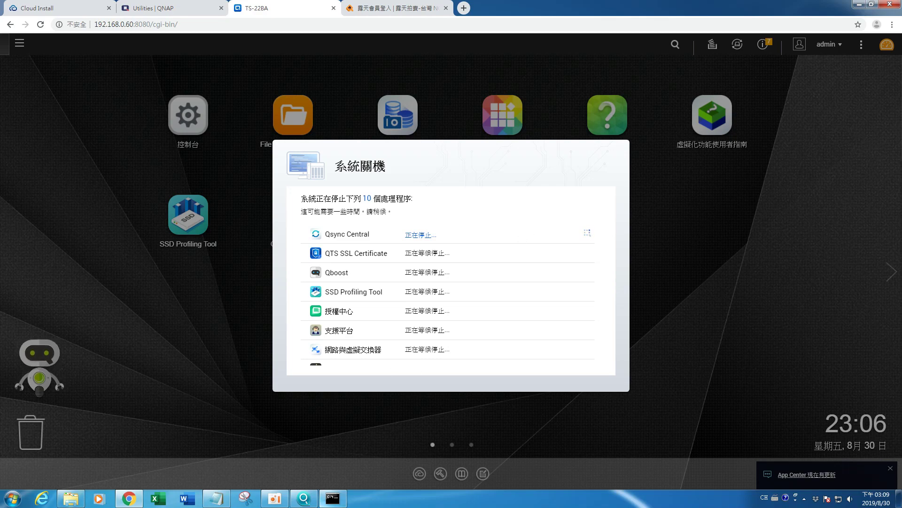
click(323, 502)
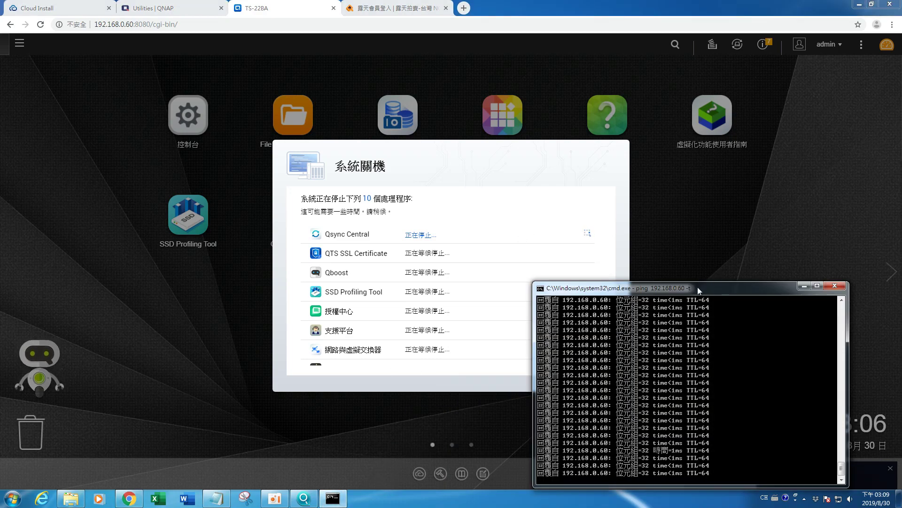
Step: Move the ping window to the upper right while the NAS stops its services
drag(698, 287, 800, 141)
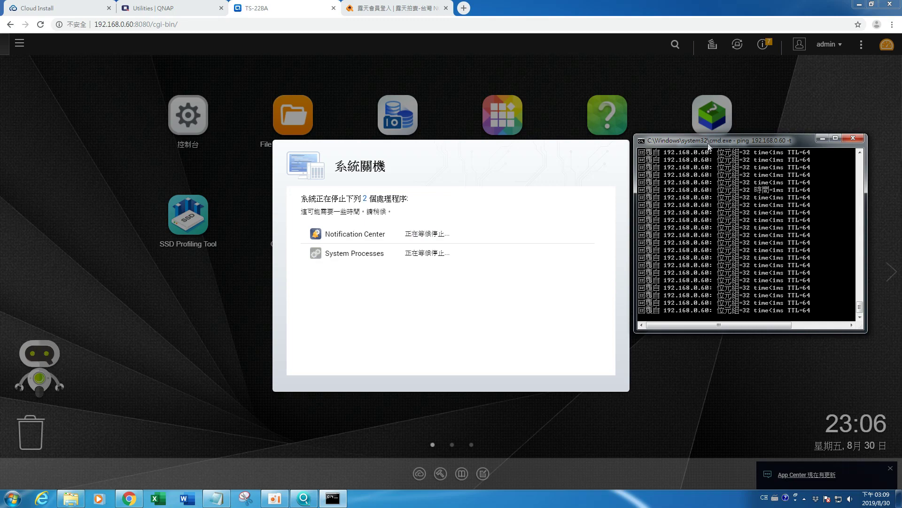
drag(711, 144, 726, 154)
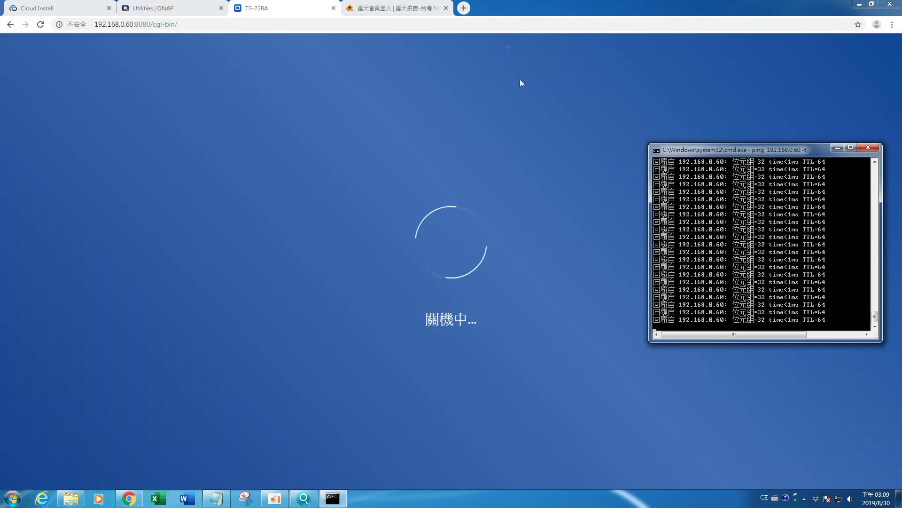
Step: Close the 露天 login tab and move the ping window left and down
click(446, 8)
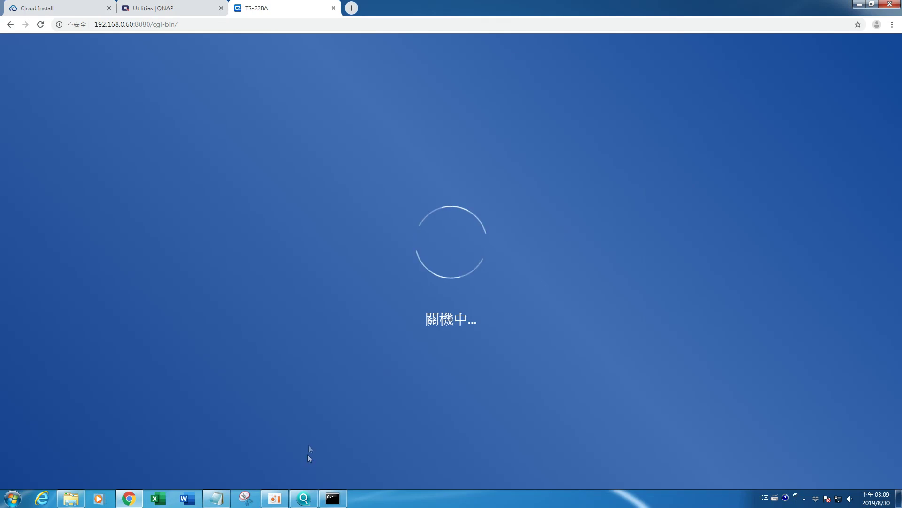
click(332, 498)
drag(777, 149, 697, 194)
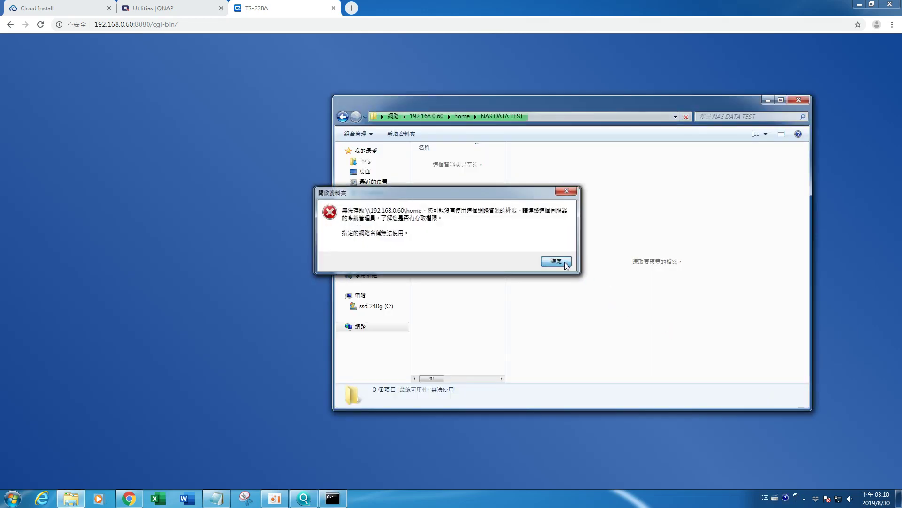
Step: Close the NAS share folder window, dismiss its access error, and bring the ping window forward
click(802, 100)
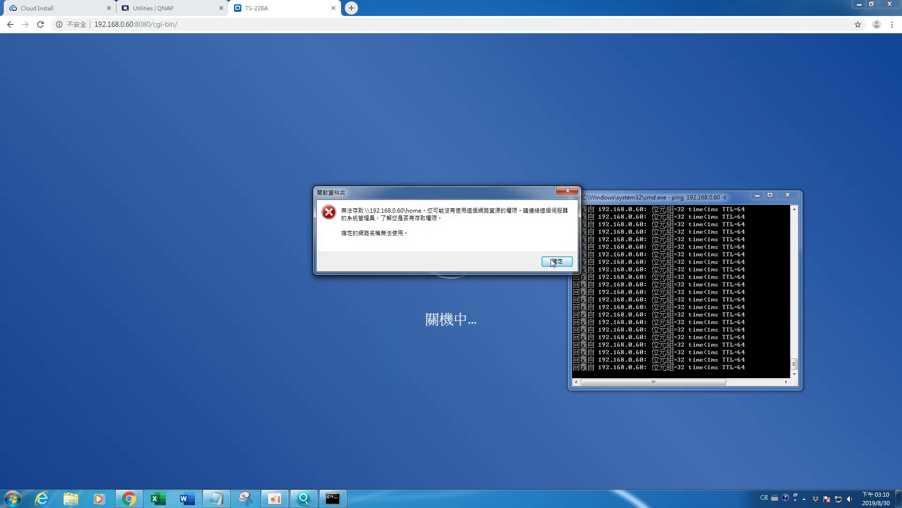
click(554, 264)
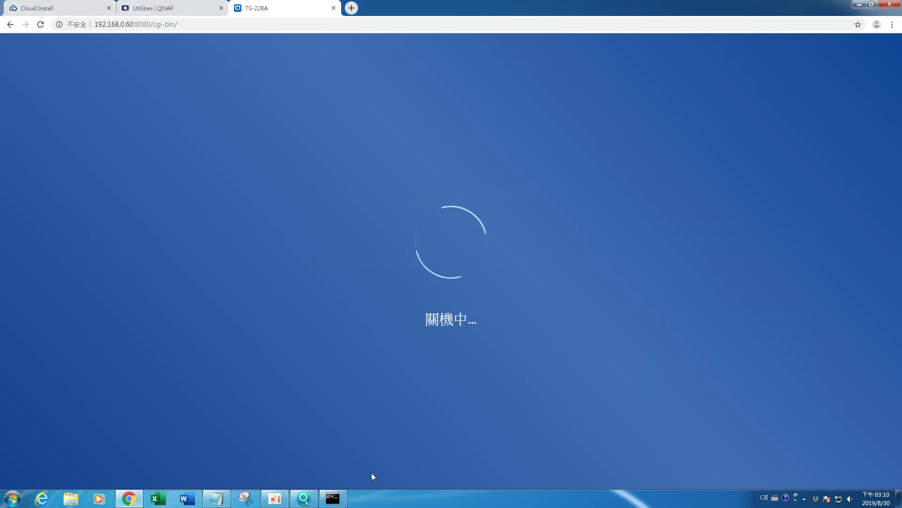
click(333, 498)
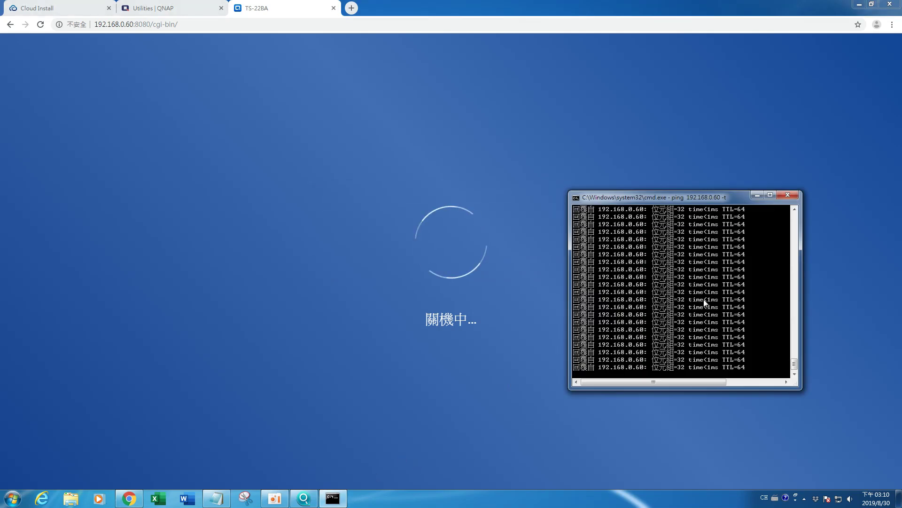